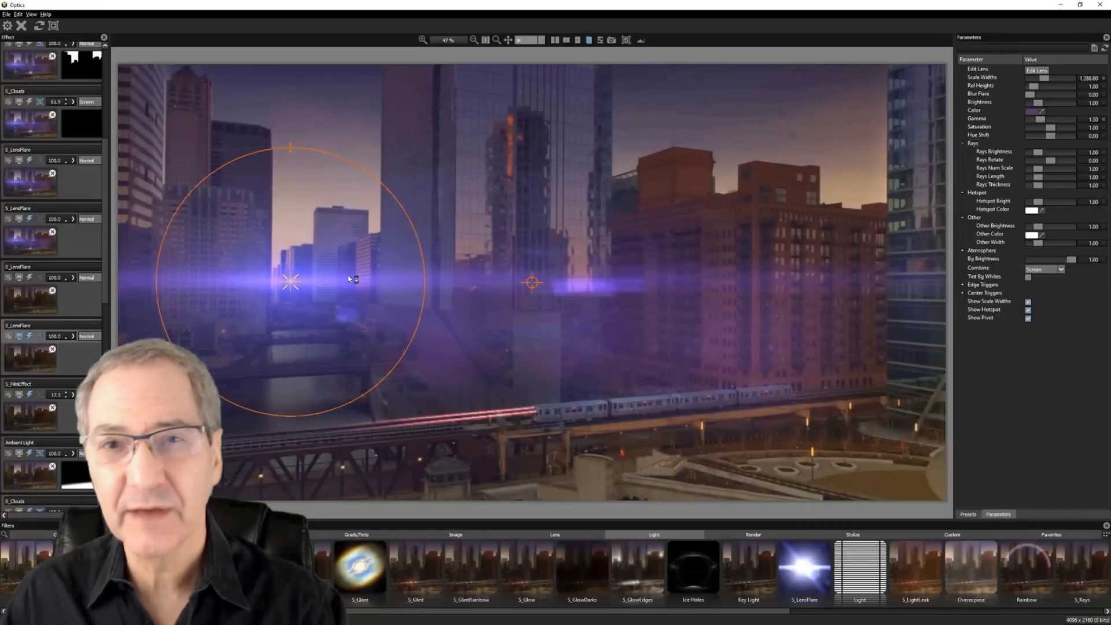
Move the purple lens flare to the upper right, beside the right-hand tower.
left_click_drag(228, 322, 872, 196)
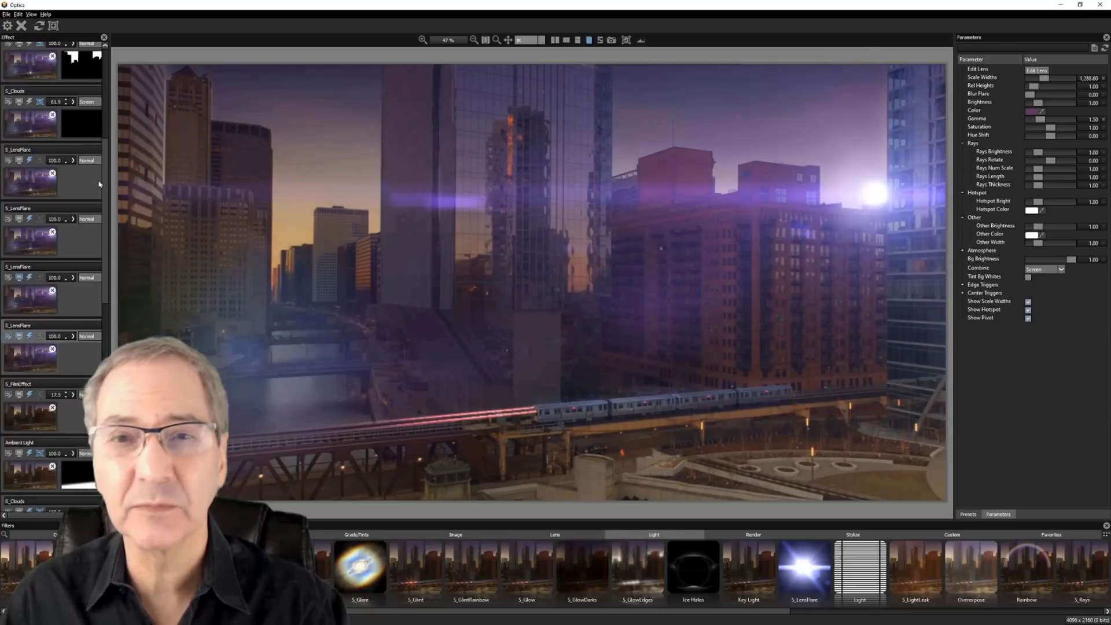
scroll(21, 232, "up", 4)
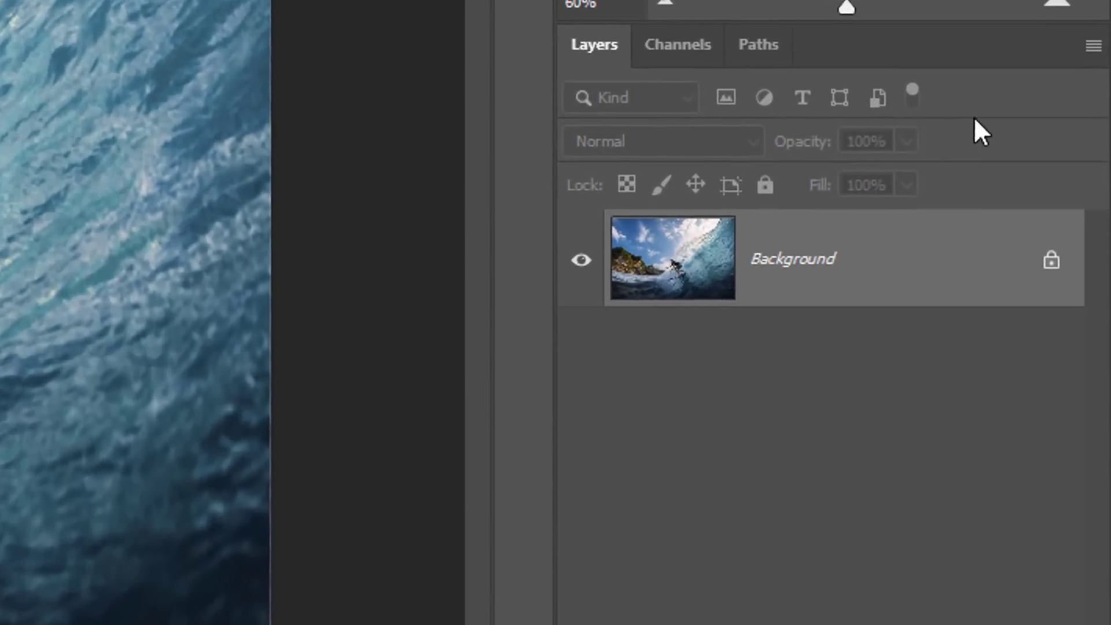
Convert the surfer photo's layer into smart object Layer 0 and go to Filter > Boris FX.
left_click(1093, 46)
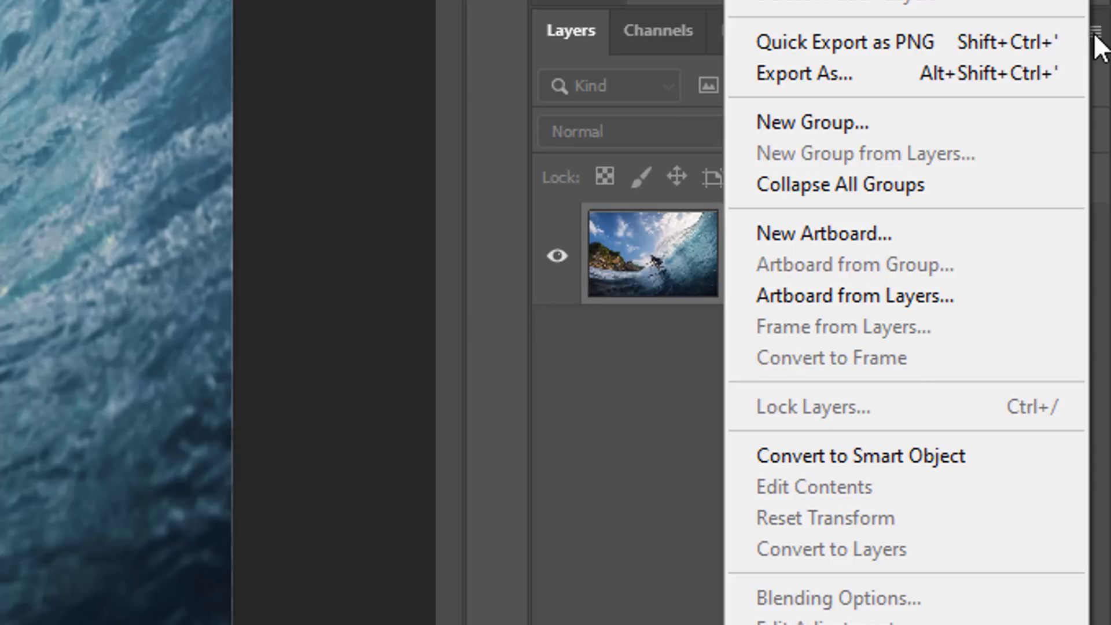
left_click(861, 457)
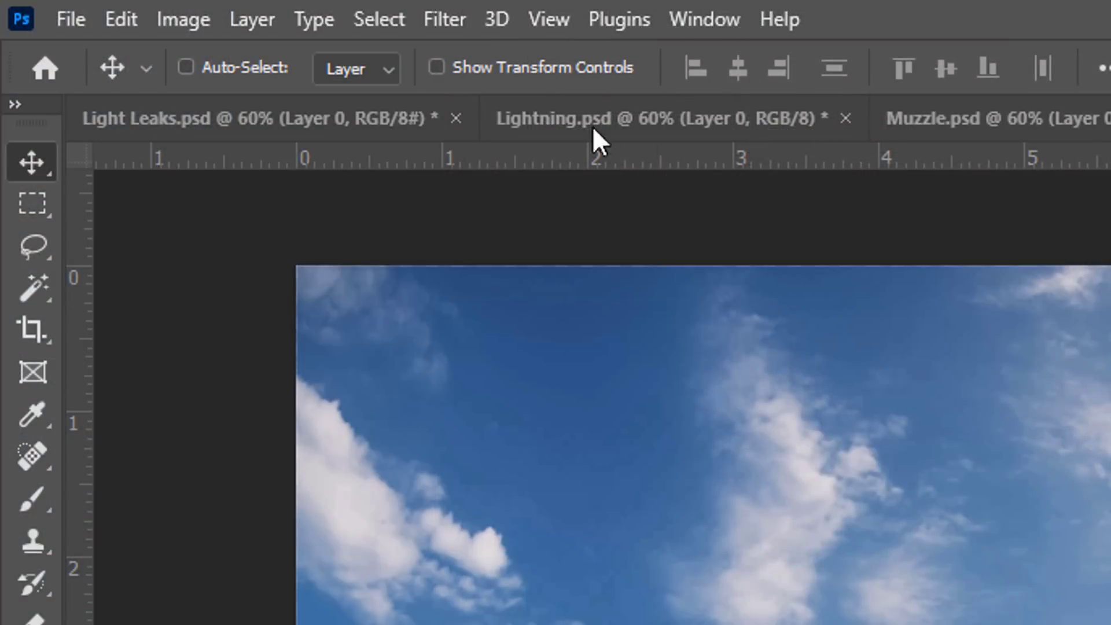
left_click(445, 20)
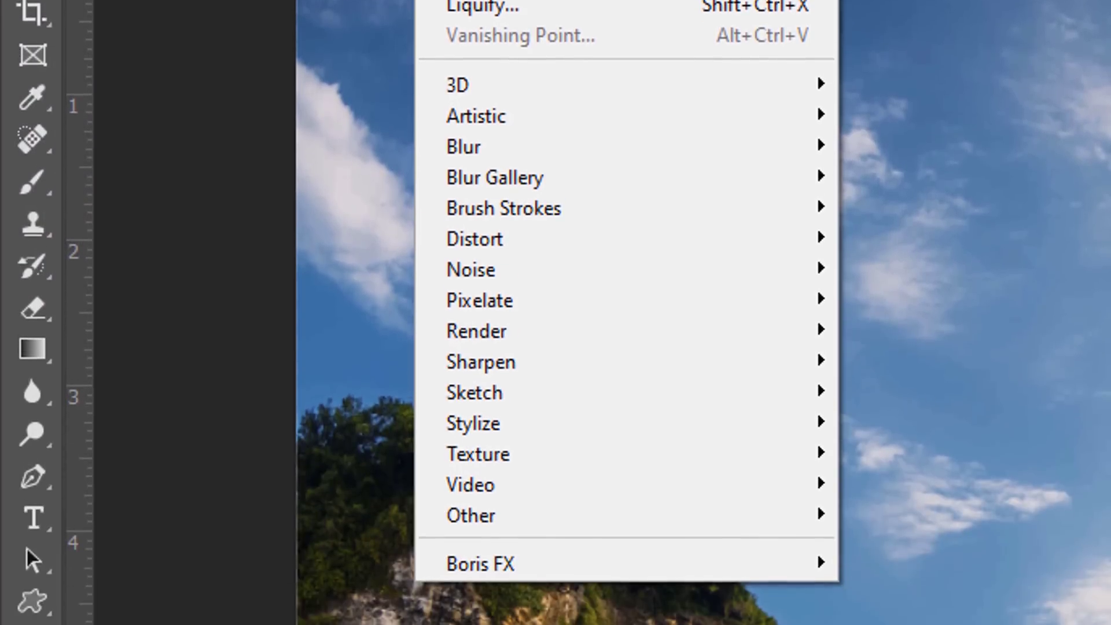
mouse_move(479, 537)
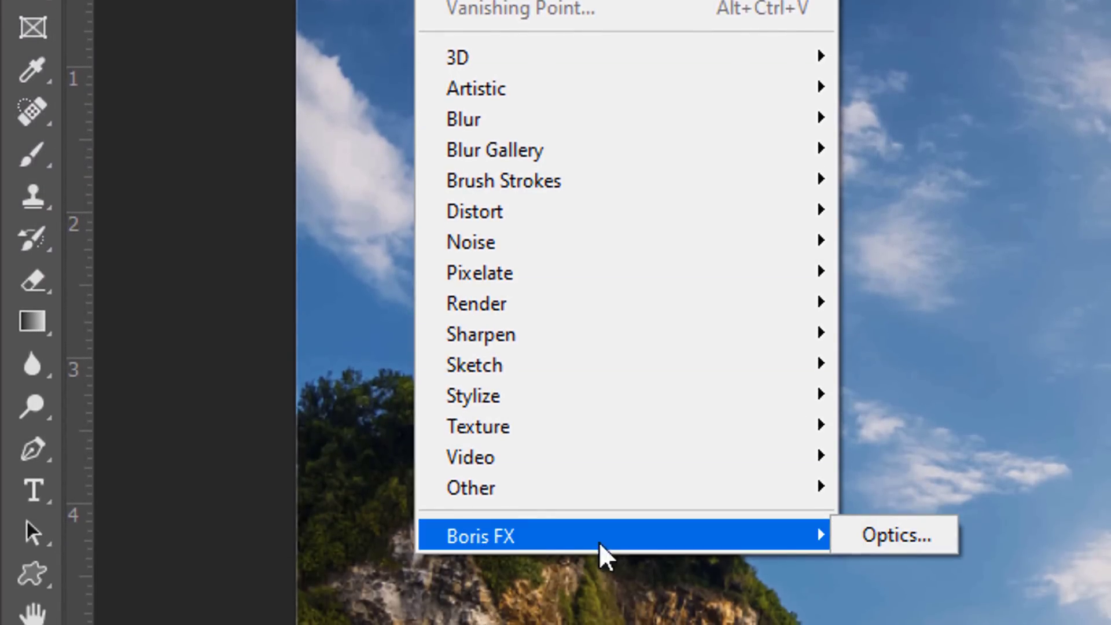
Launch Optics on the surfer photo and apply the S_WarpMagnify lens filter.
left_click(894, 537)
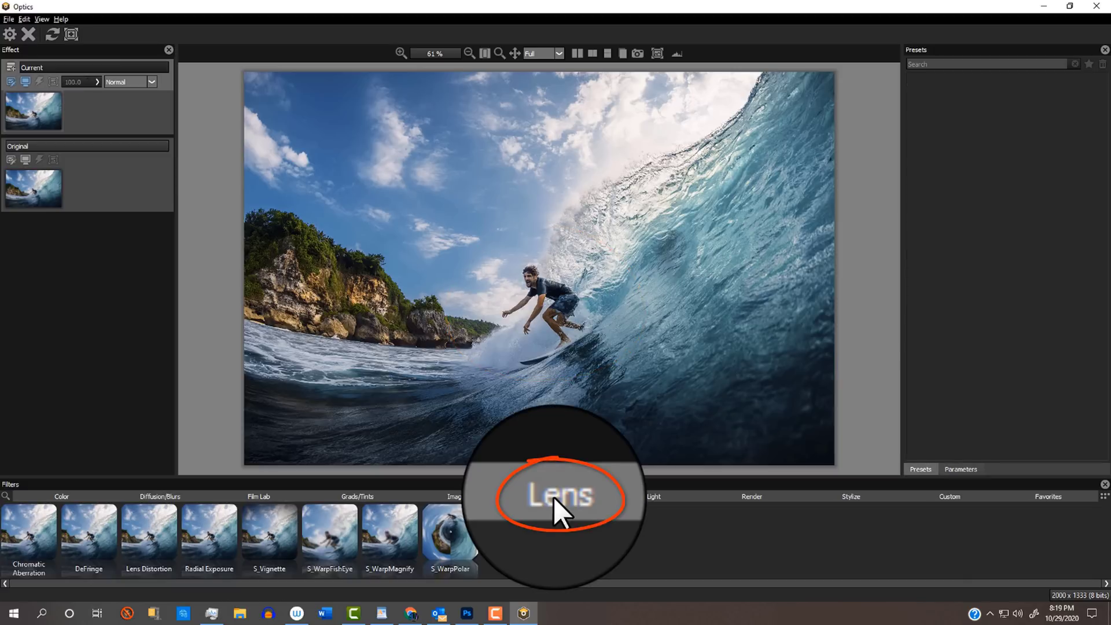
left_click(515, 514)
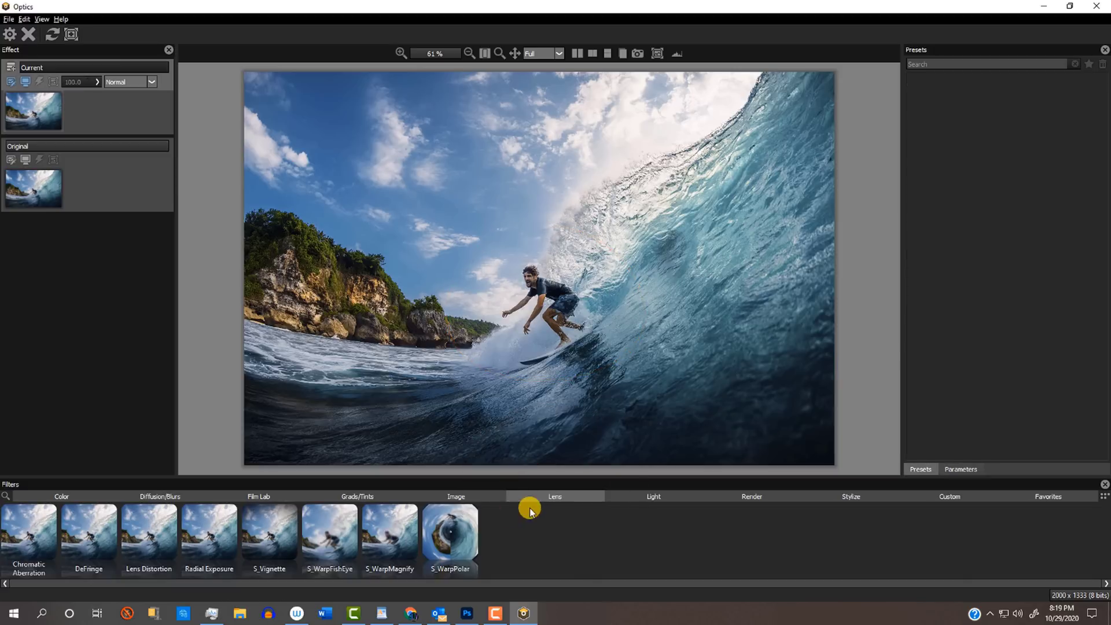
left_click(391, 538)
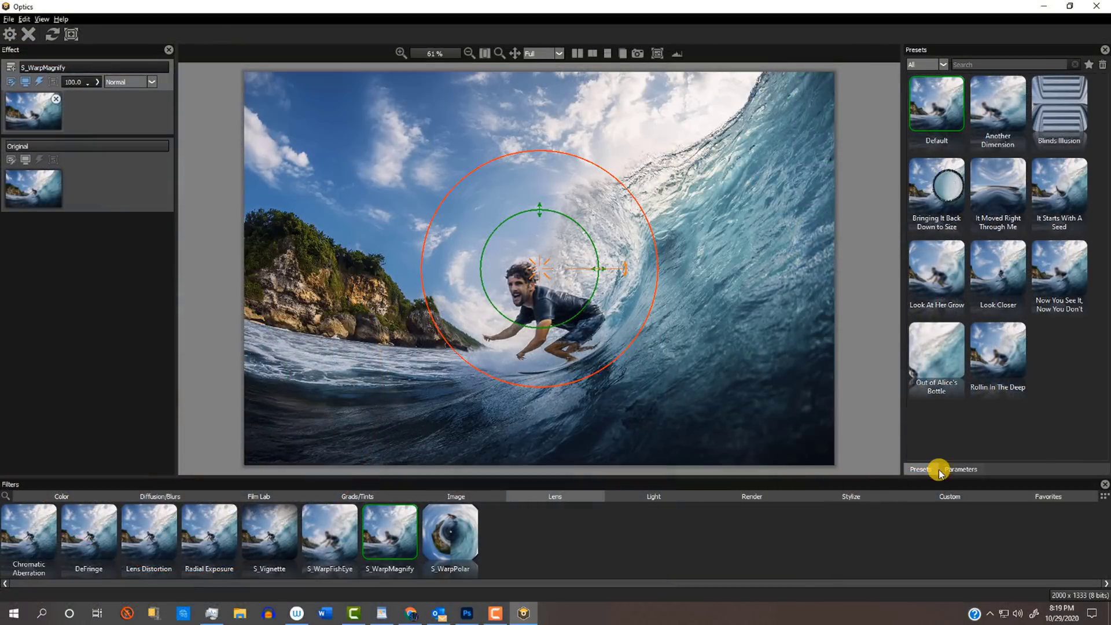
Turn on the warp lens's Edge Width, Radius, Rotate and Center on-image guides.
left_click(949, 466)
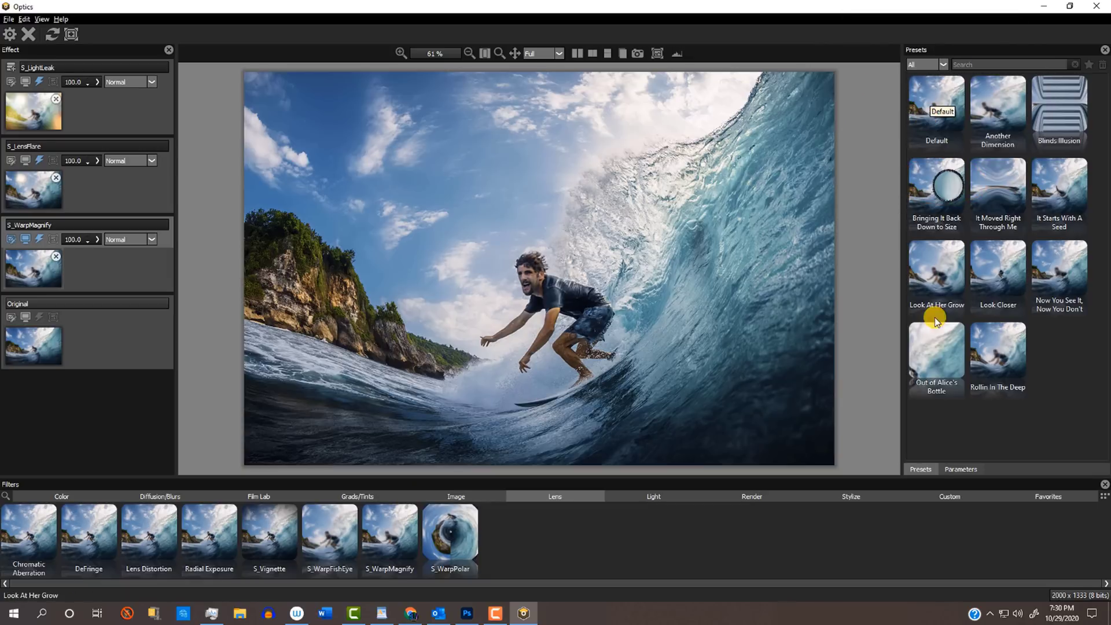
left_click(959, 469)
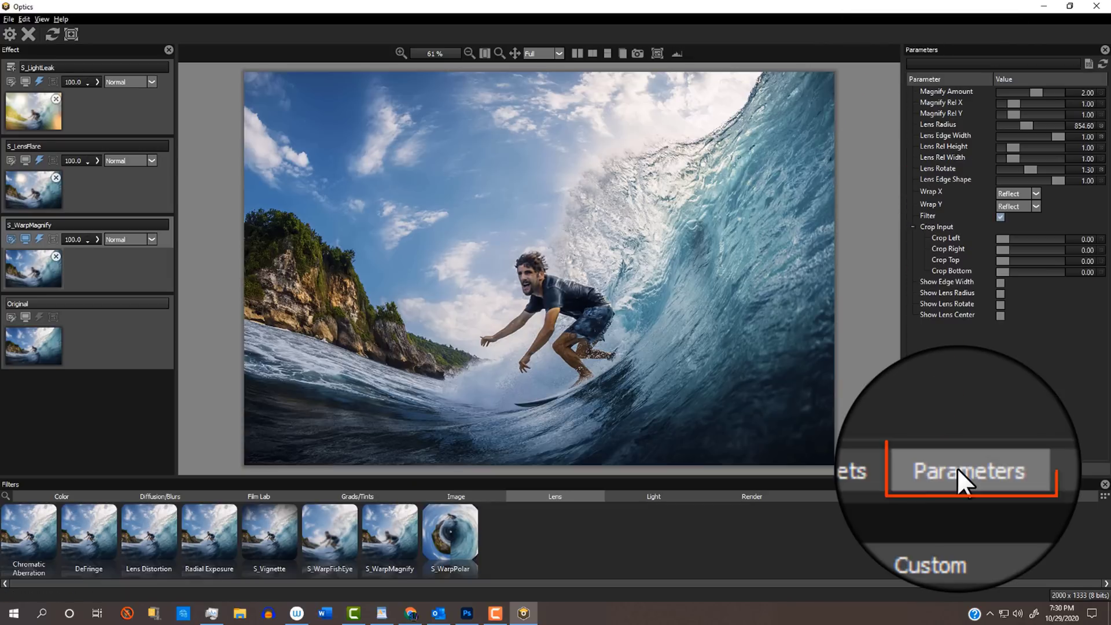
left_click(997, 284)
left_click(1000, 293)
left_click(1000, 304)
left_click(1000, 315)
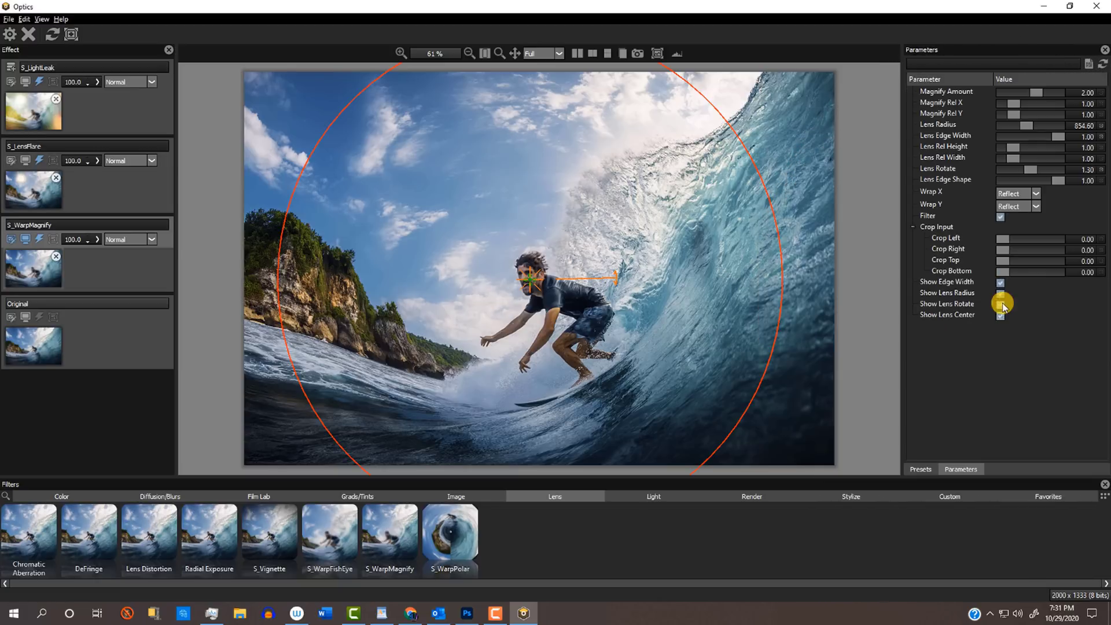
Try a higher Magnify Amount and push Lens Edge Width to its maximum.
left_click(1034, 93)
left_click_drag(1032, 93, 1035, 94)
left_click(1052, 133)
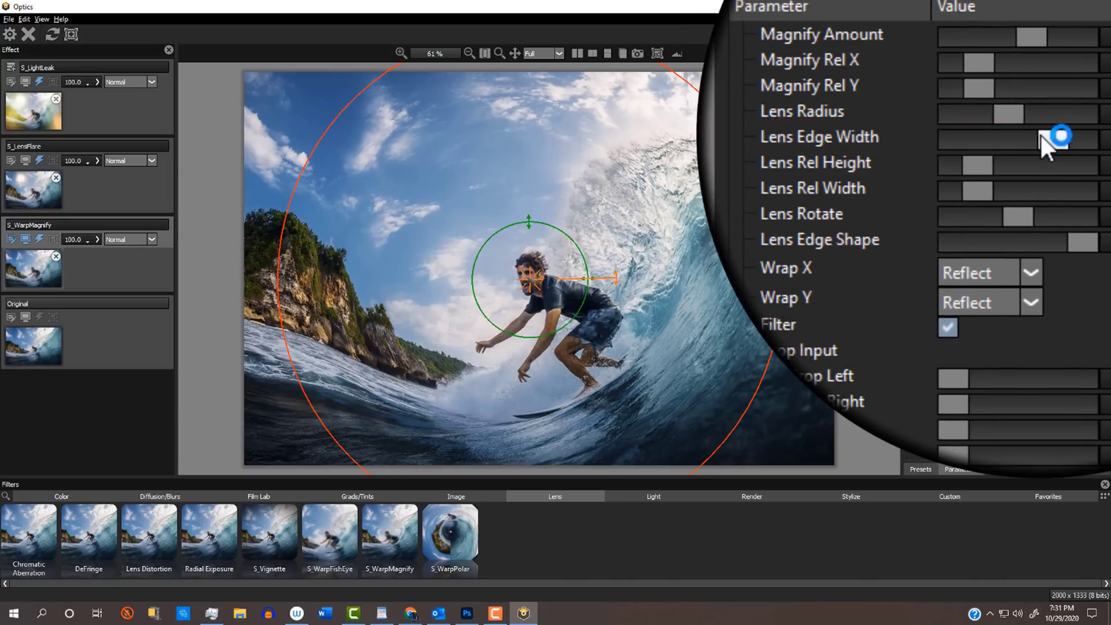
left_click_drag(1041, 137, 1054, 136)
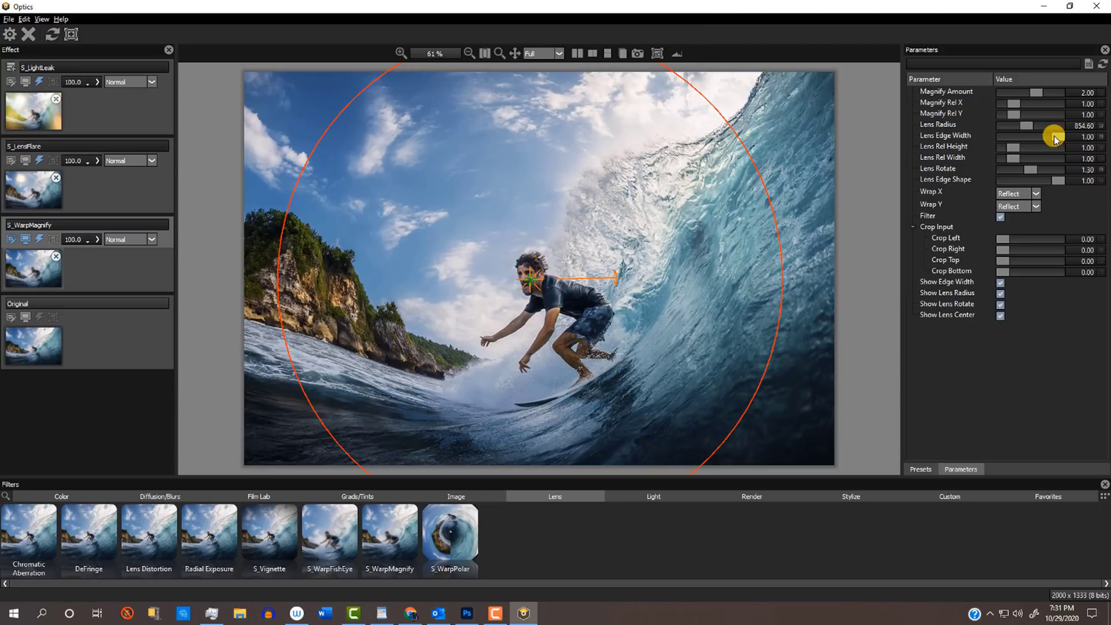
Apply the Default preset to the S_LensFlare layer and test the Scale Widths slider.
left_click(35, 192)
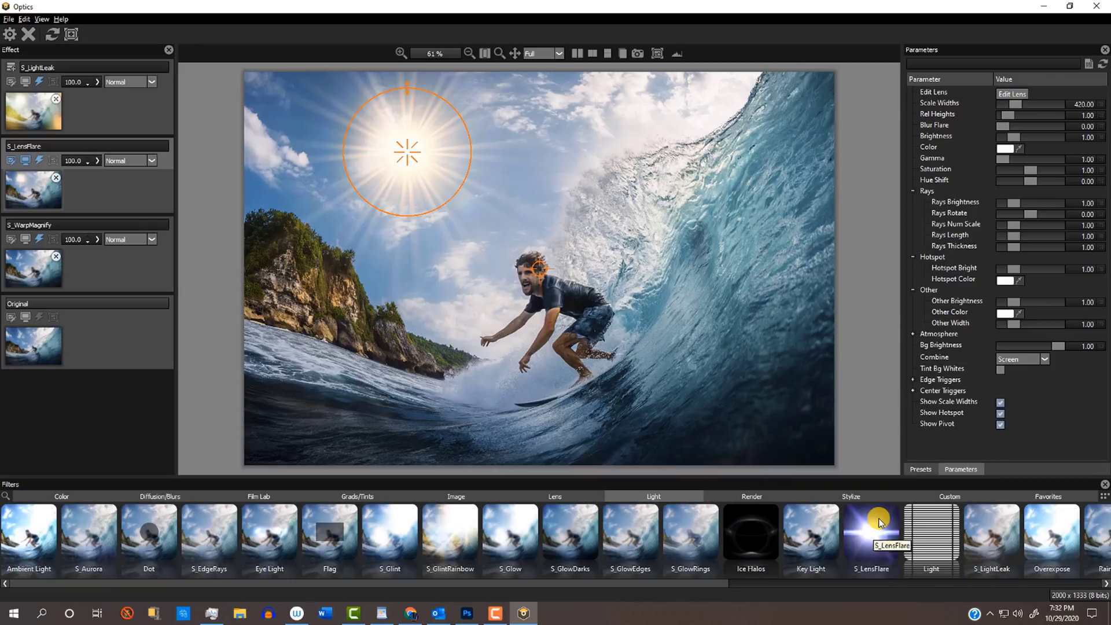
left_click(919, 469)
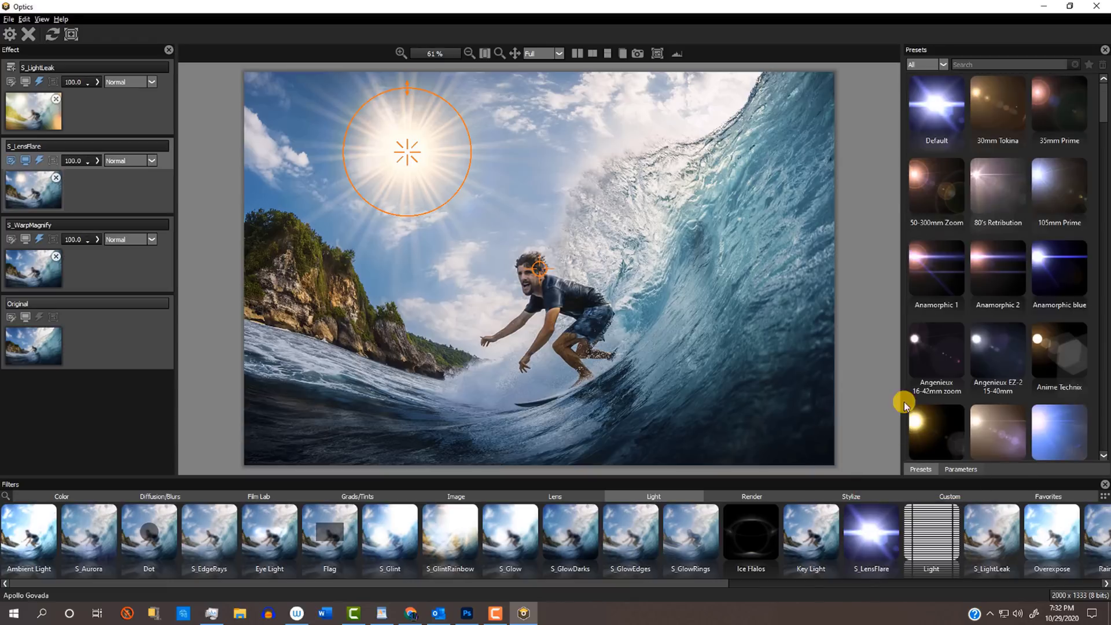
left_click(922, 146)
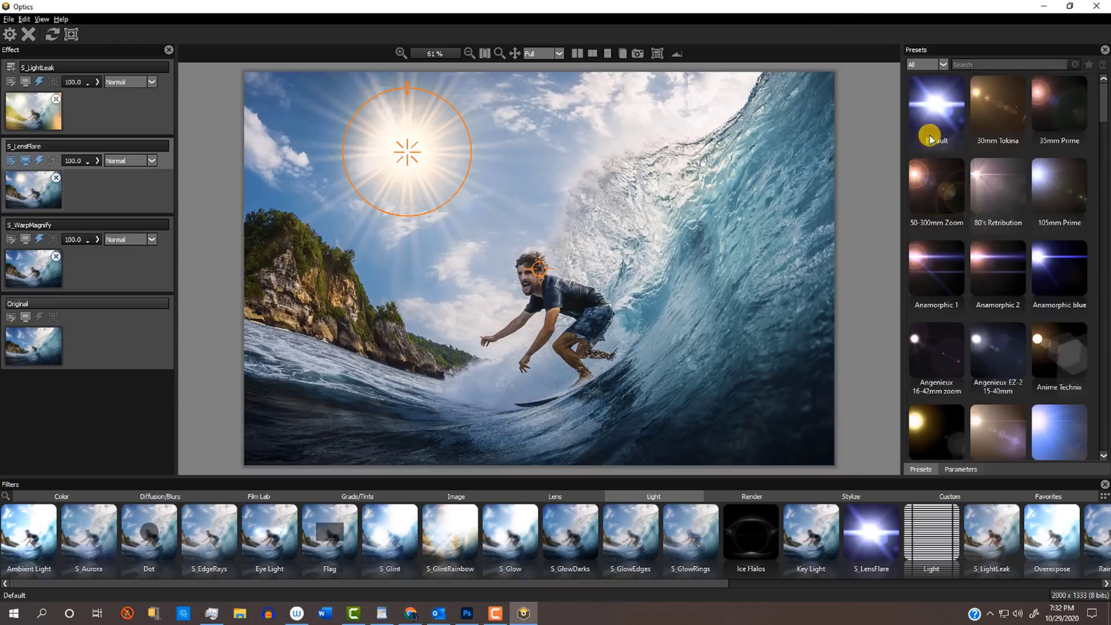
left_click(960, 470)
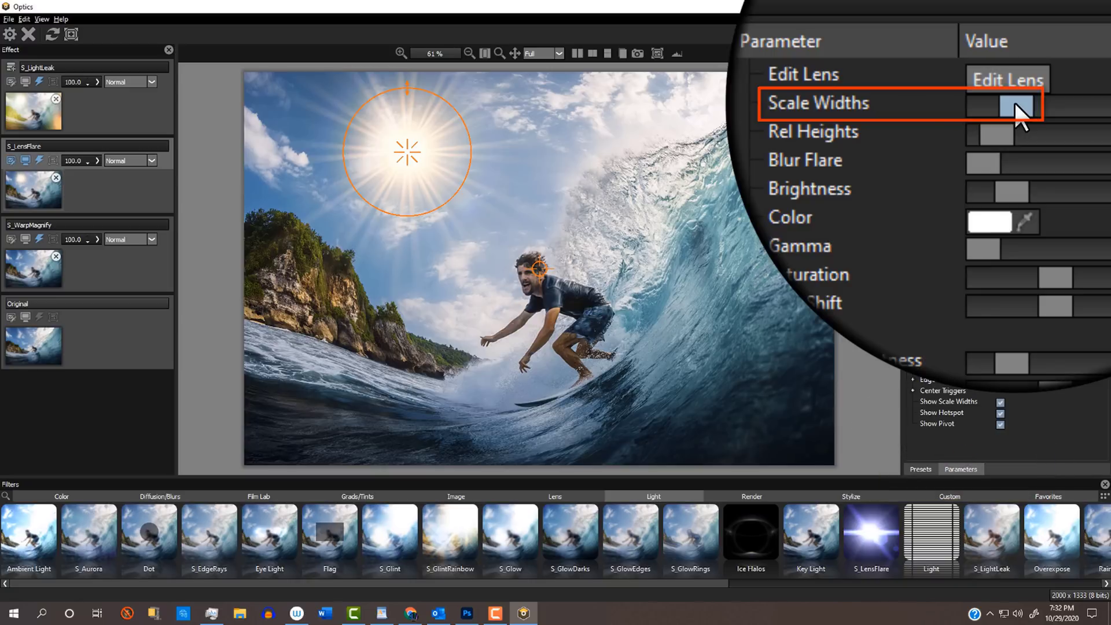
left_click_drag(1015, 107, 1023, 132)
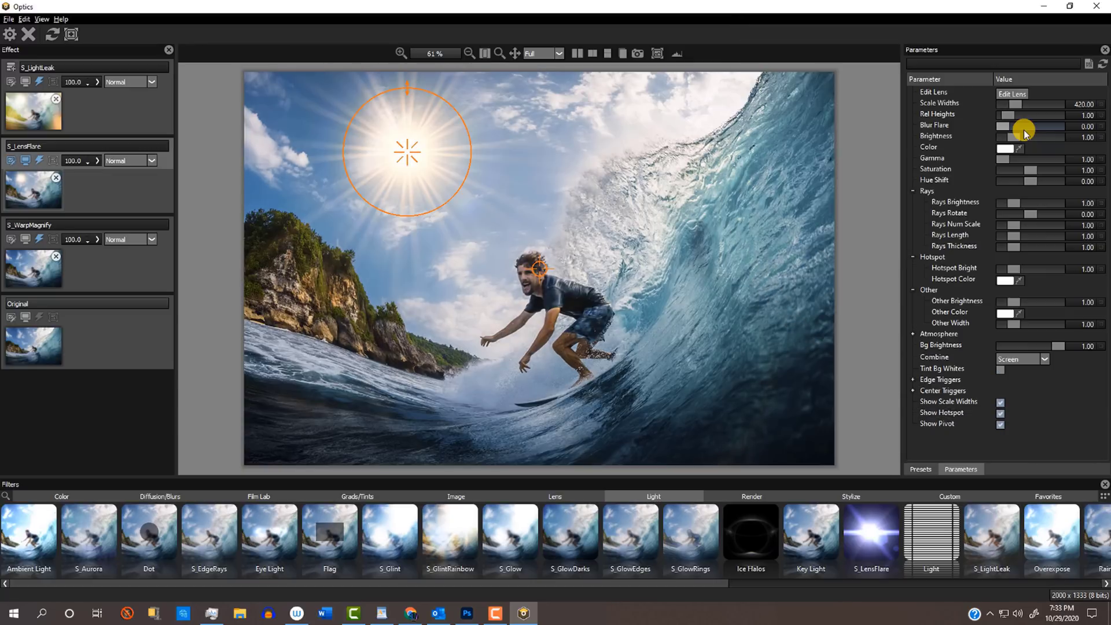
Review the S_LightLeak layer's presets and test its Scale Lights slider.
left_click(31, 120)
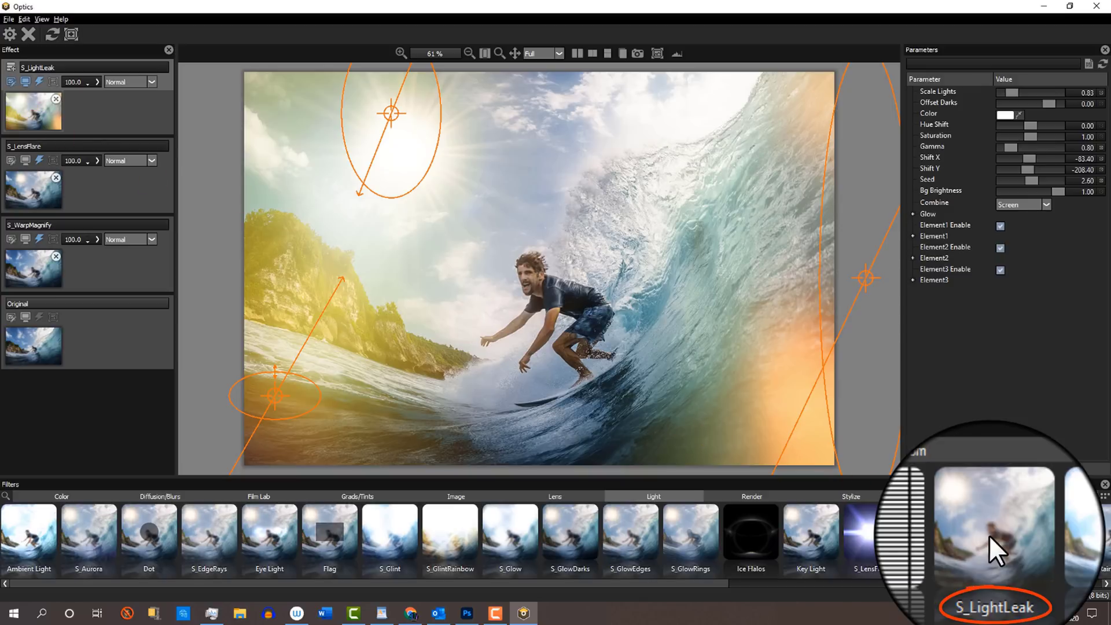
left_click(920, 469)
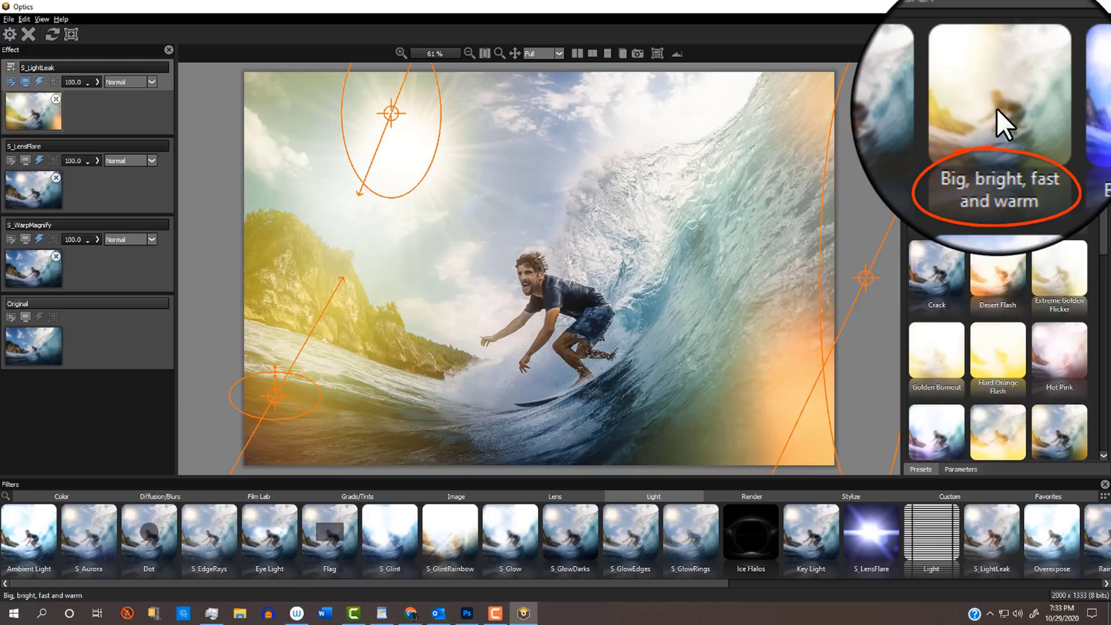
left_click(961, 469)
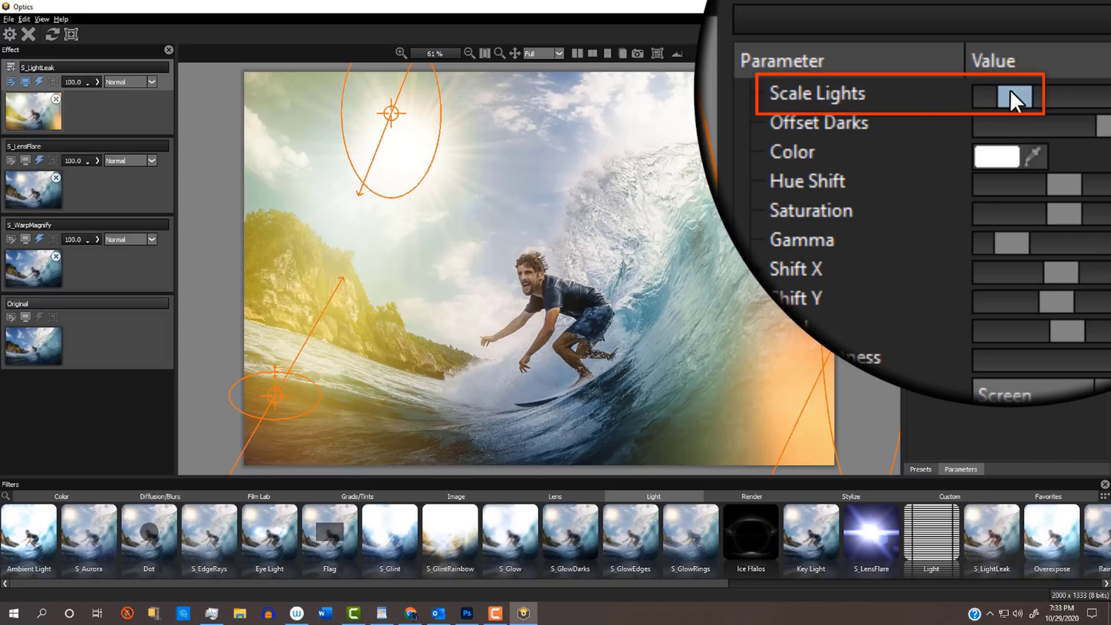
left_click_drag(1009, 89, 1039, 120)
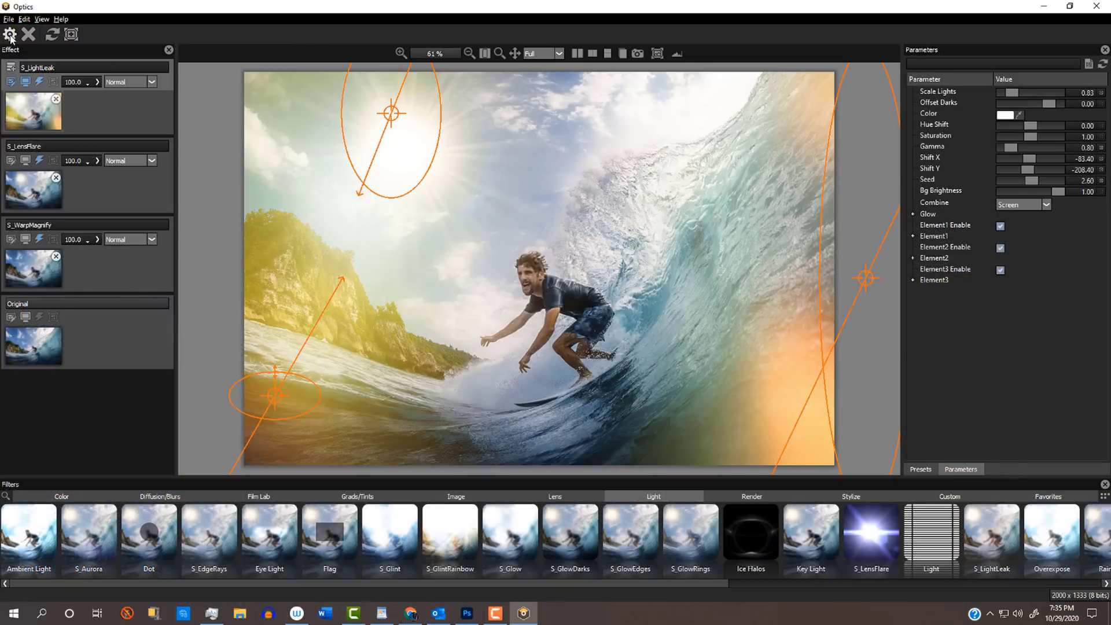
Apply the surfer effects, then re-enable and reopen the Lightning image's Optics smart filter.
left_click(38, 134)
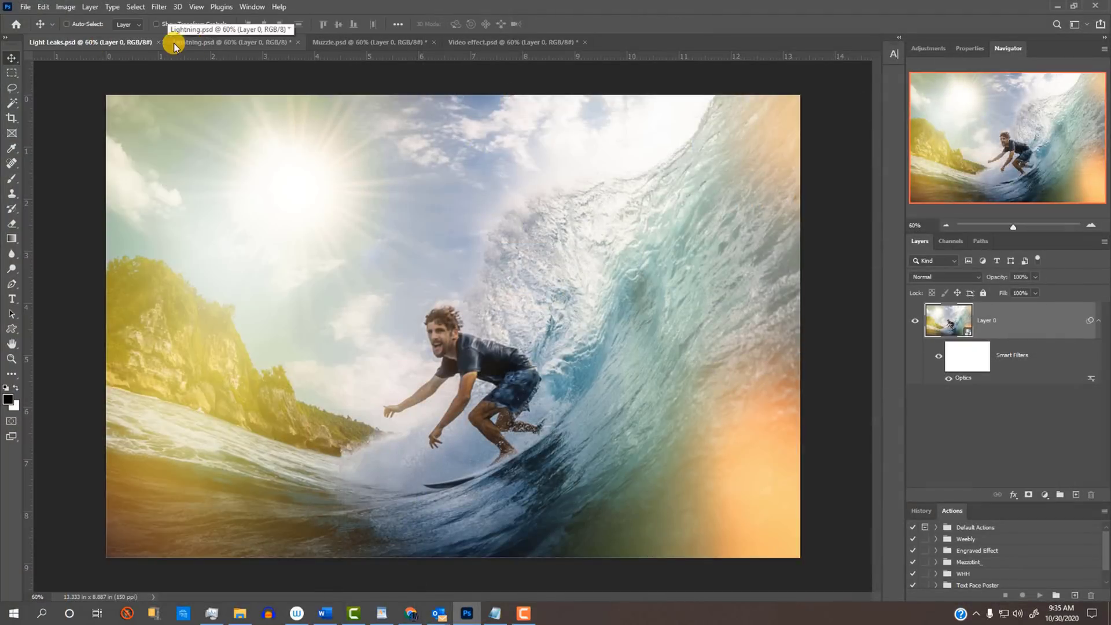
left_click(217, 48)
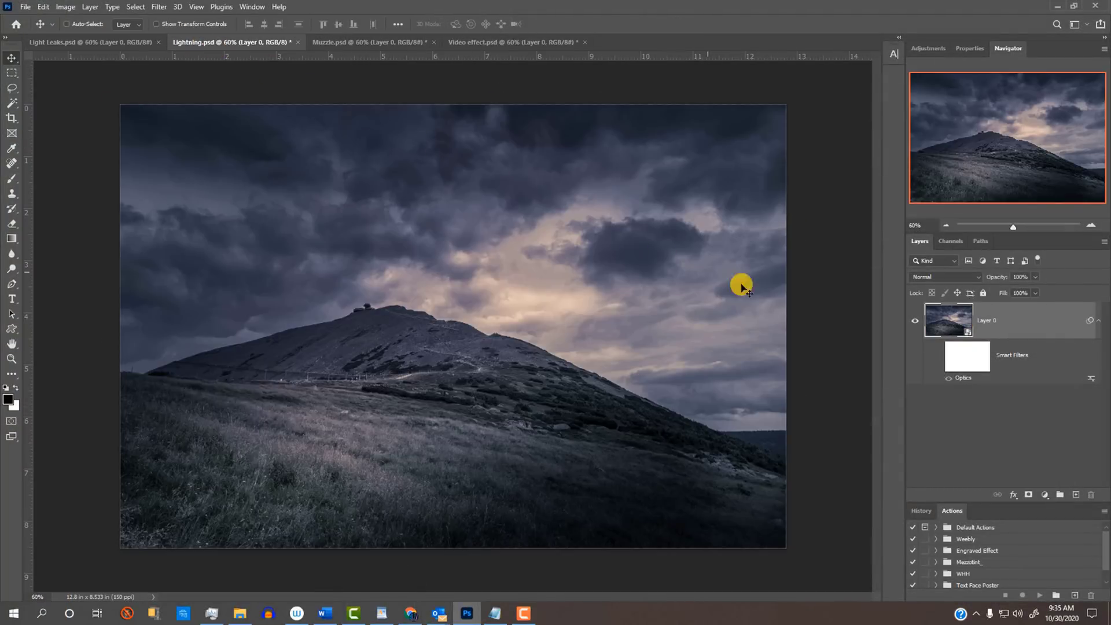
left_click(936, 355)
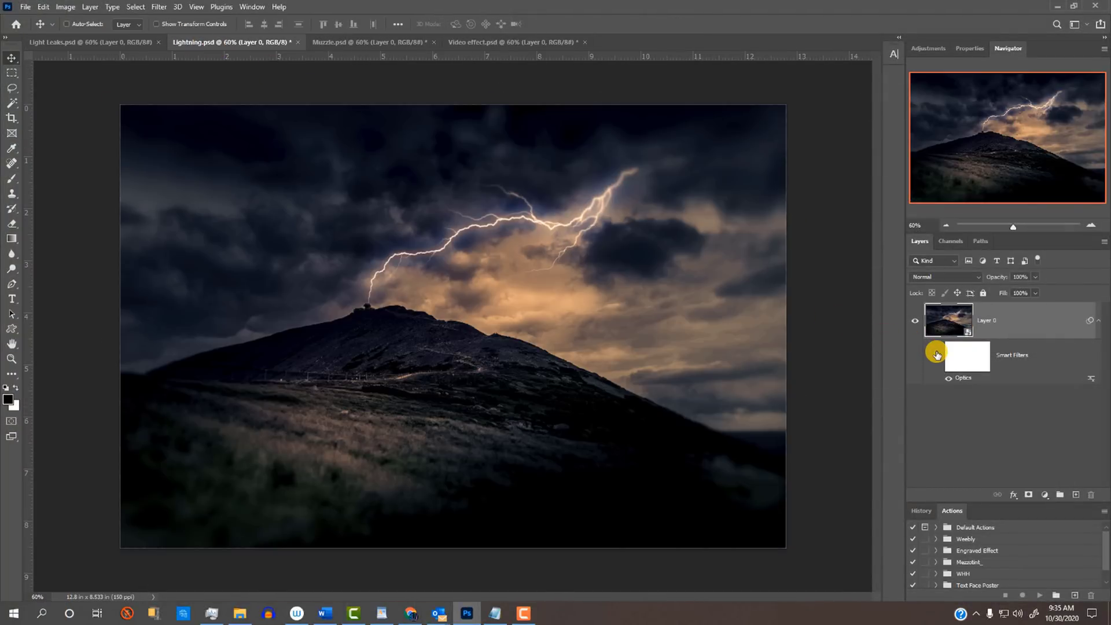
double_click(956, 376)
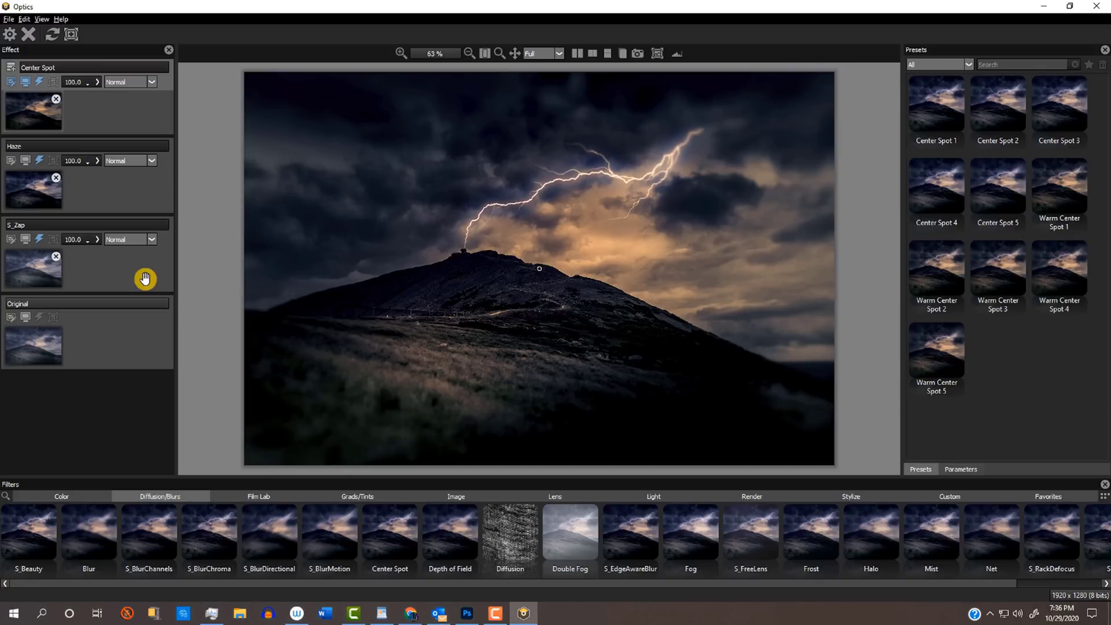
Open the S_Zap layer's parameters, check the 1-bolt count and show the bolt's spline.
left_click(37, 270)
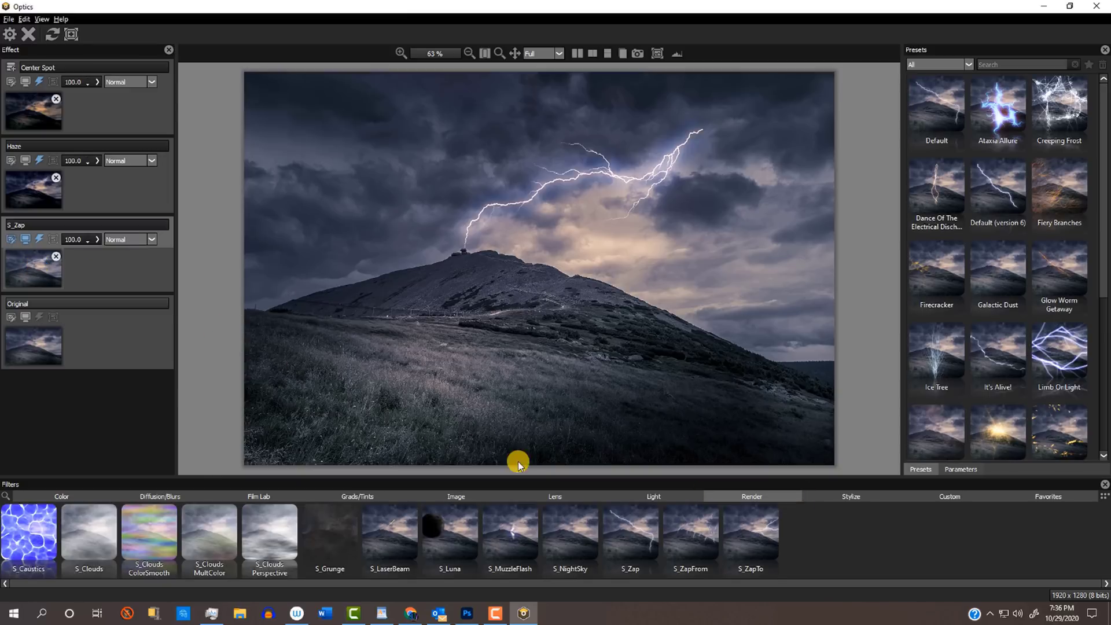
left_click(636, 528)
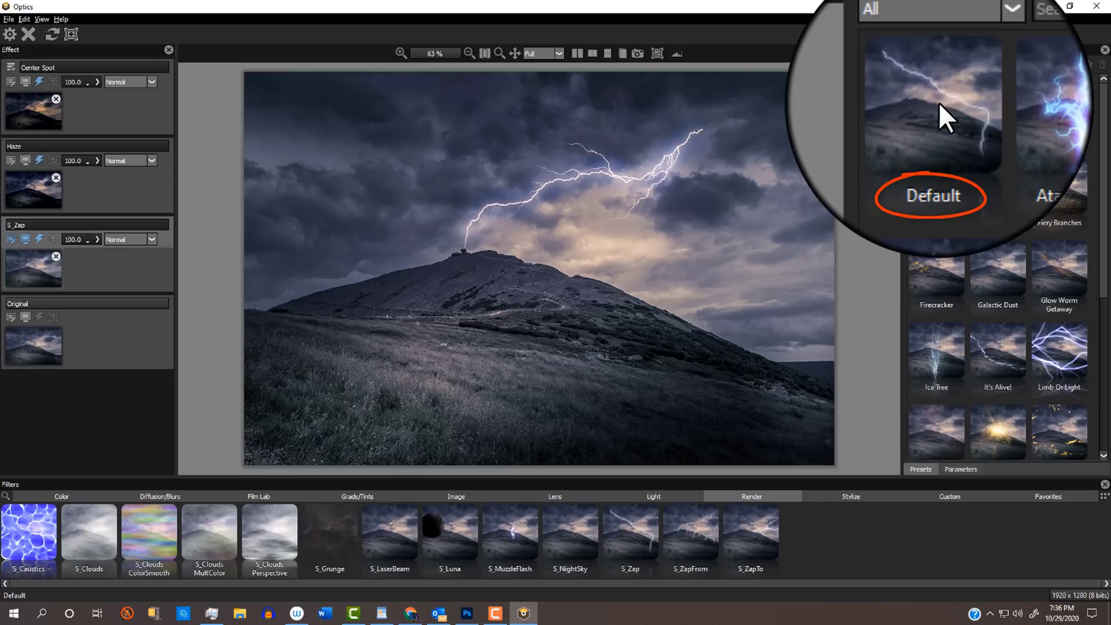
left_click(960, 468)
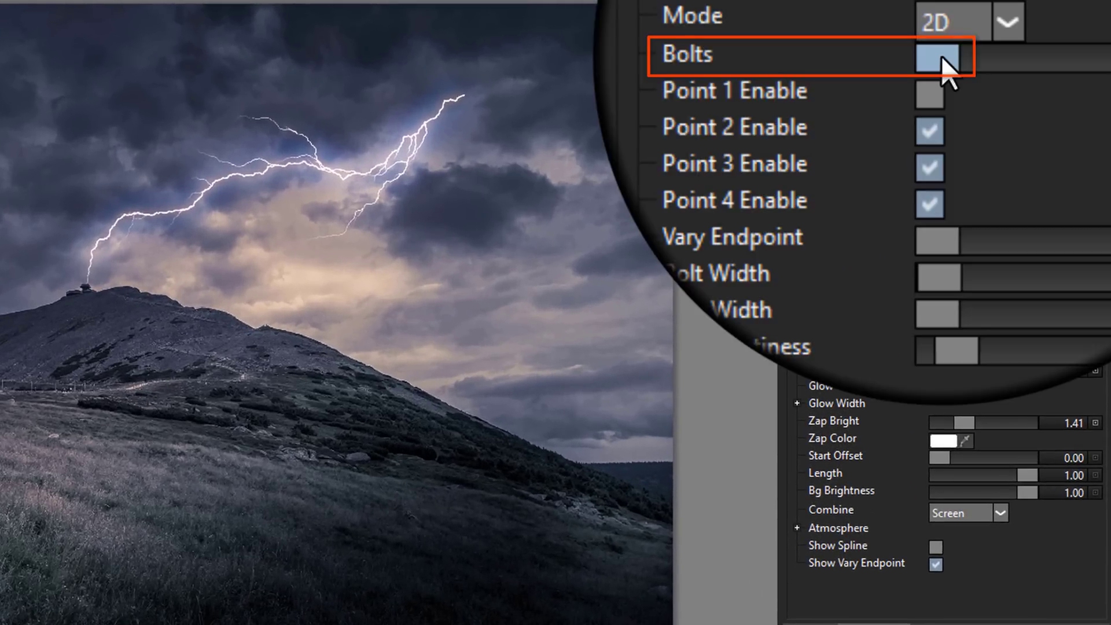
left_click(978, 83)
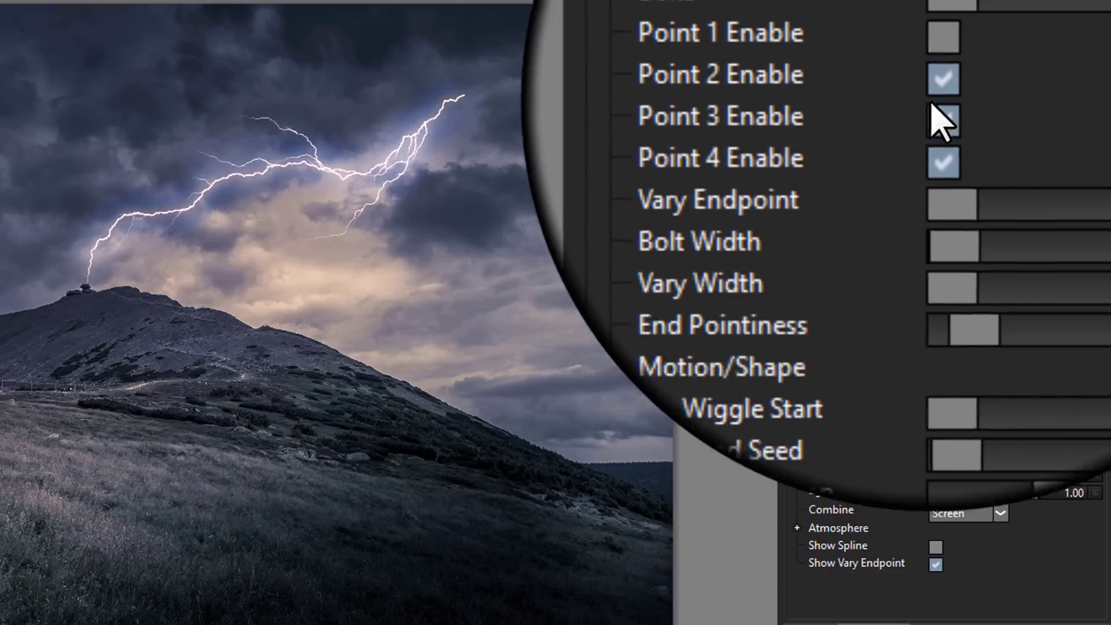
left_click(935, 547)
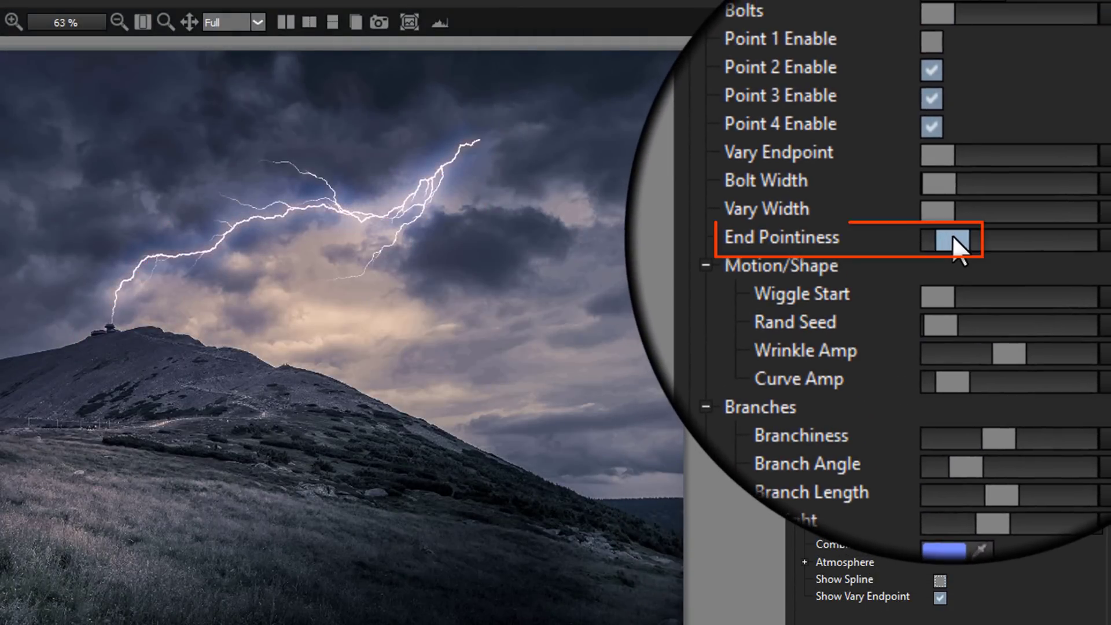
Reshape the bolt: Rand Seed 0.12, Curve Amp, Branchiness 4.27, Branch Angle 35.63, Branch Length 0.45.
left_click_drag(952, 237, 984, 233)
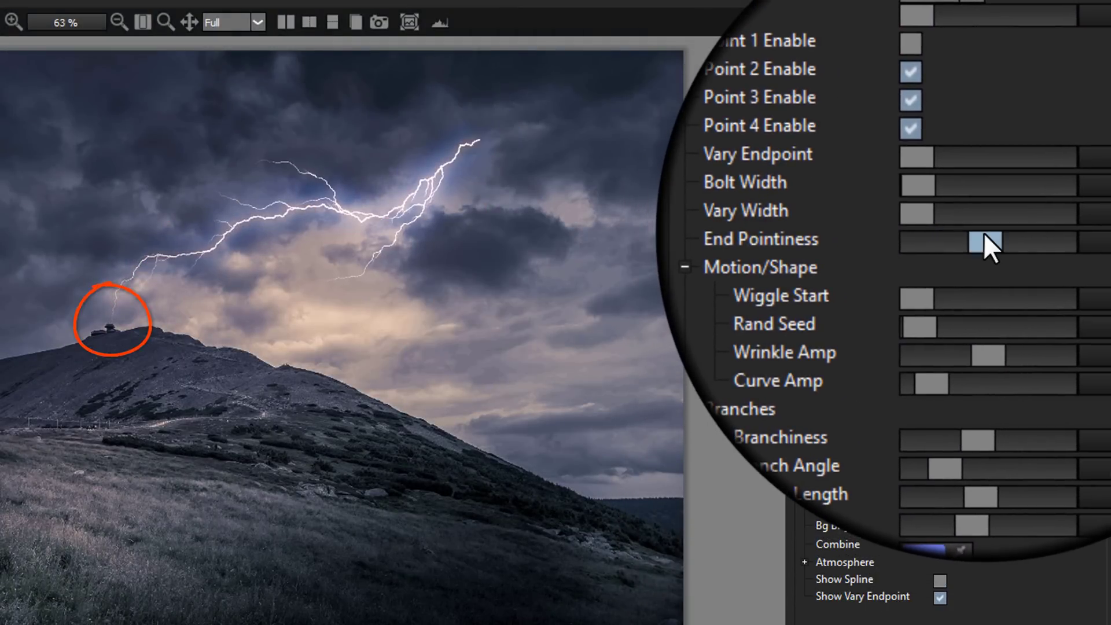
key("ctrl+z")
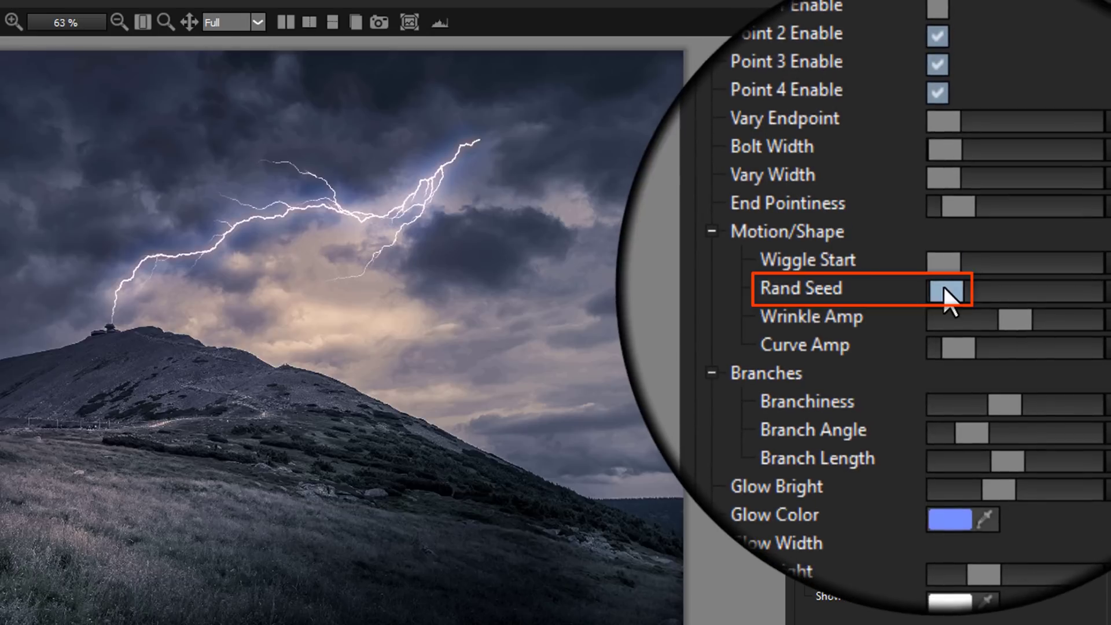
mouse_move(949, 295)
left_mouse_down()
mouse_move(957, 290)
mouse_move(966, 304)
mouse_move(1027, 294)
mouse_move(1011, 293)
left_mouse_up()
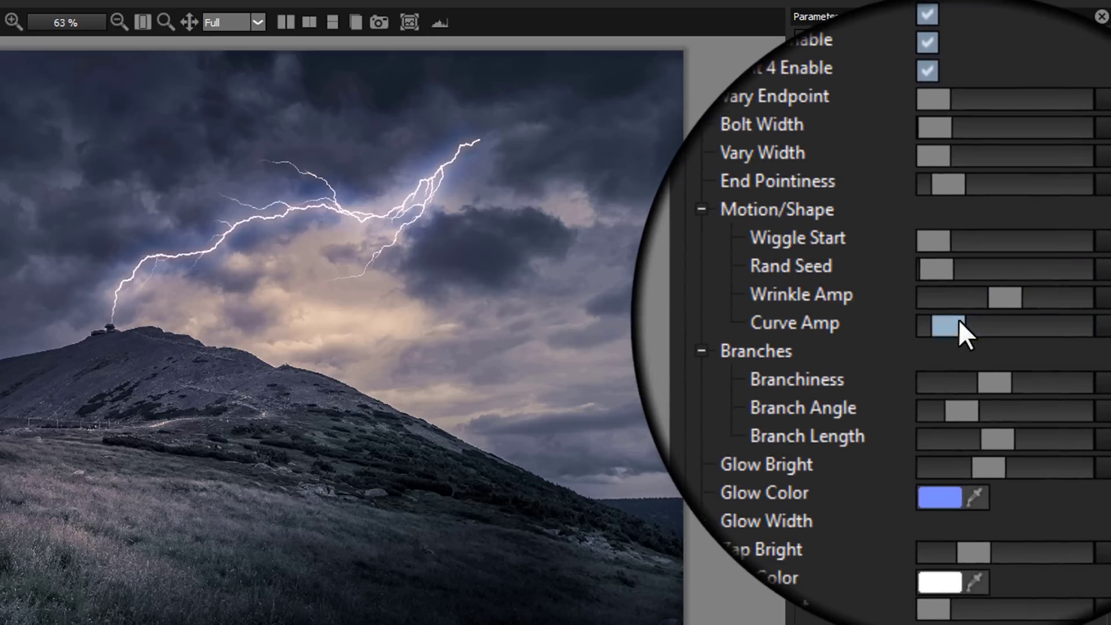
left_click_drag(953, 319, 984, 315)
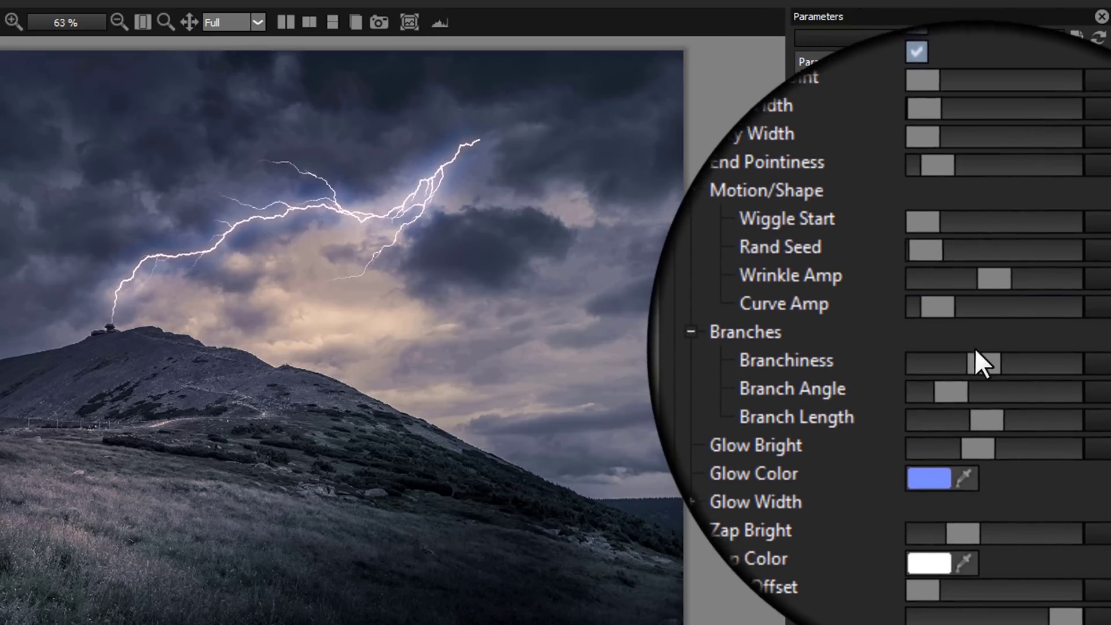
mouse_move(980, 354)
left_mouse_down()
mouse_move(1016, 359)
mouse_move(1035, 345)
mouse_move(960, 347)
left_mouse_up()
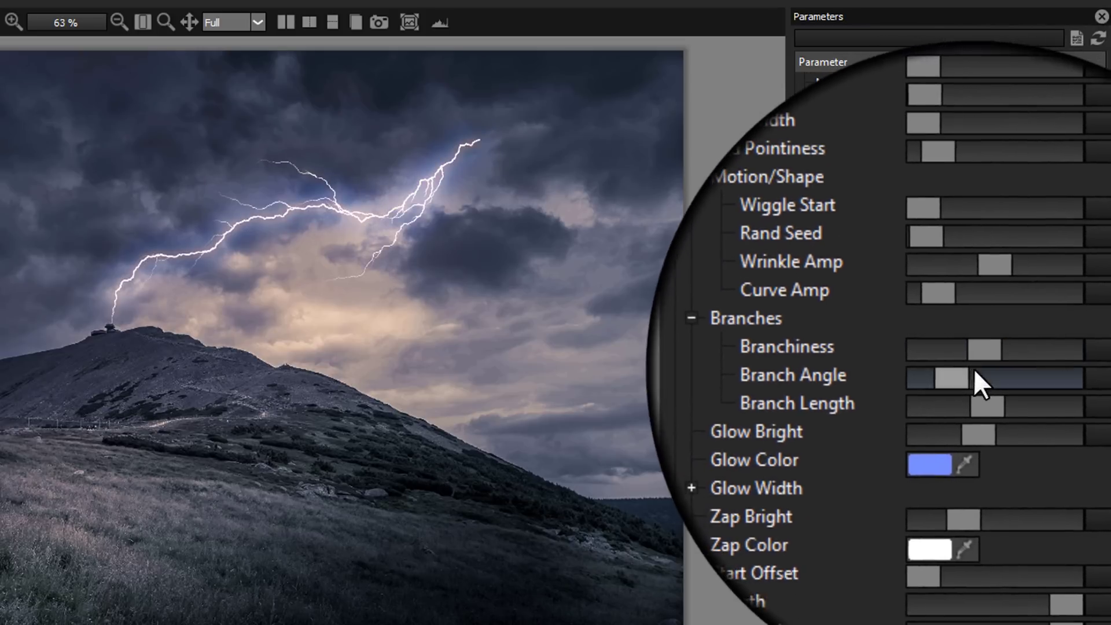
left_click_drag(960, 369, 912, 363)
left_click_drag(981, 388, 1054, 399)
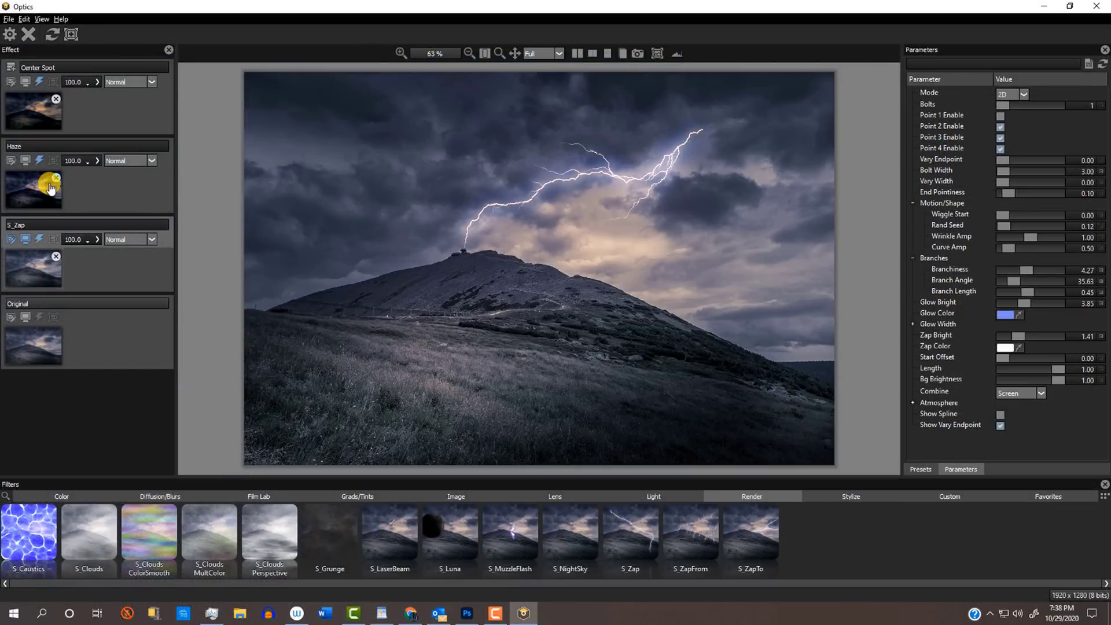
Review the Haze layer's Haze 5 preset and test the Haze slider, keeping Haze 25.00.
left_click(50, 187)
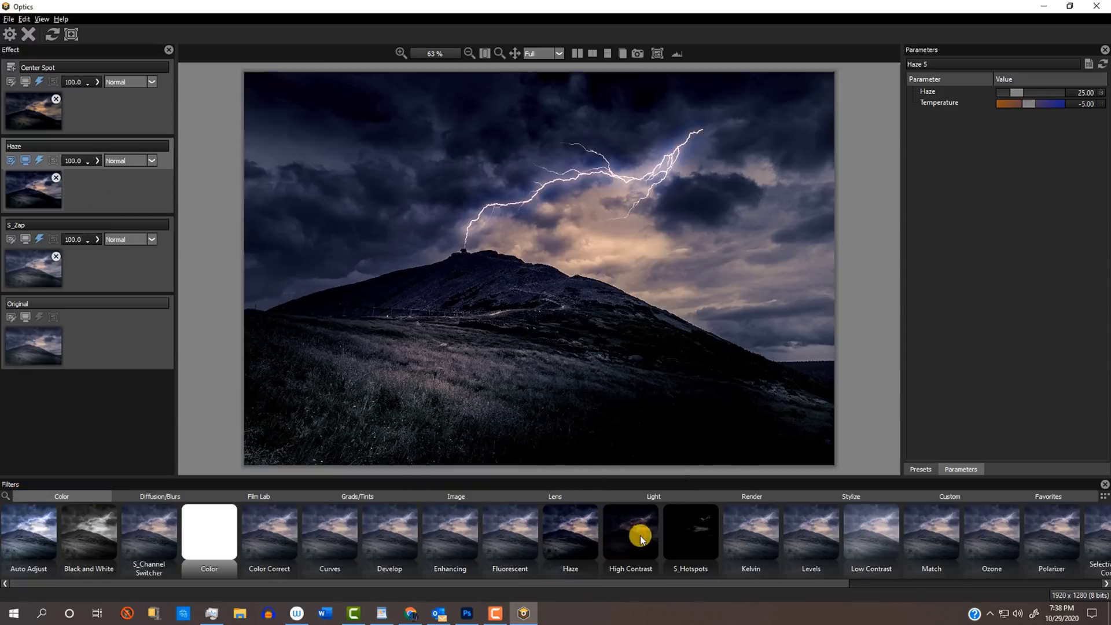
left_click(917, 469)
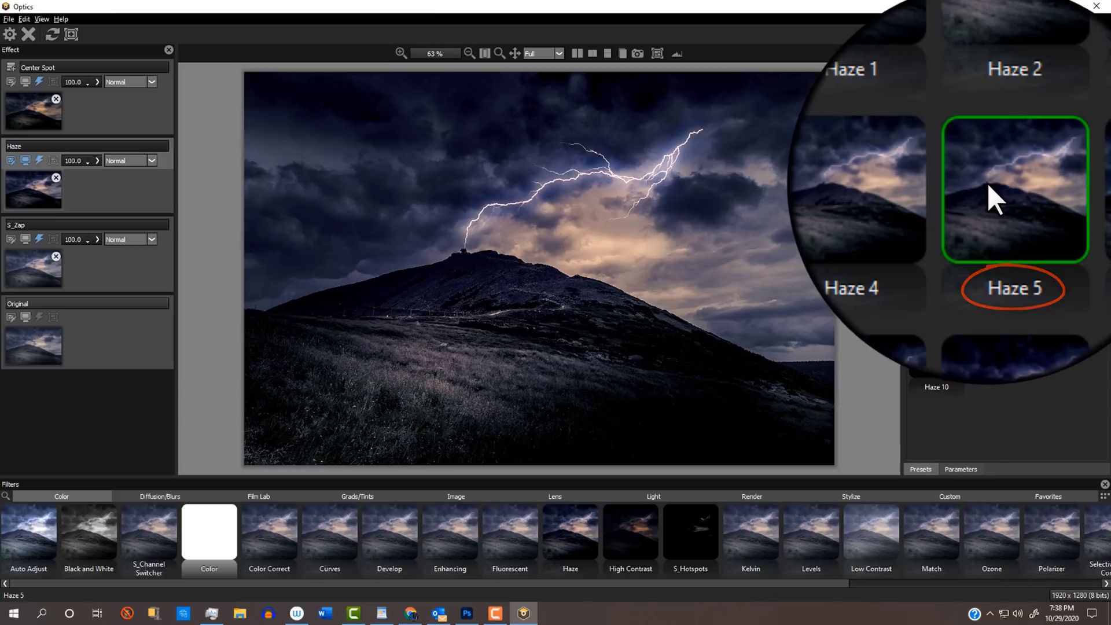
left_click(951, 469)
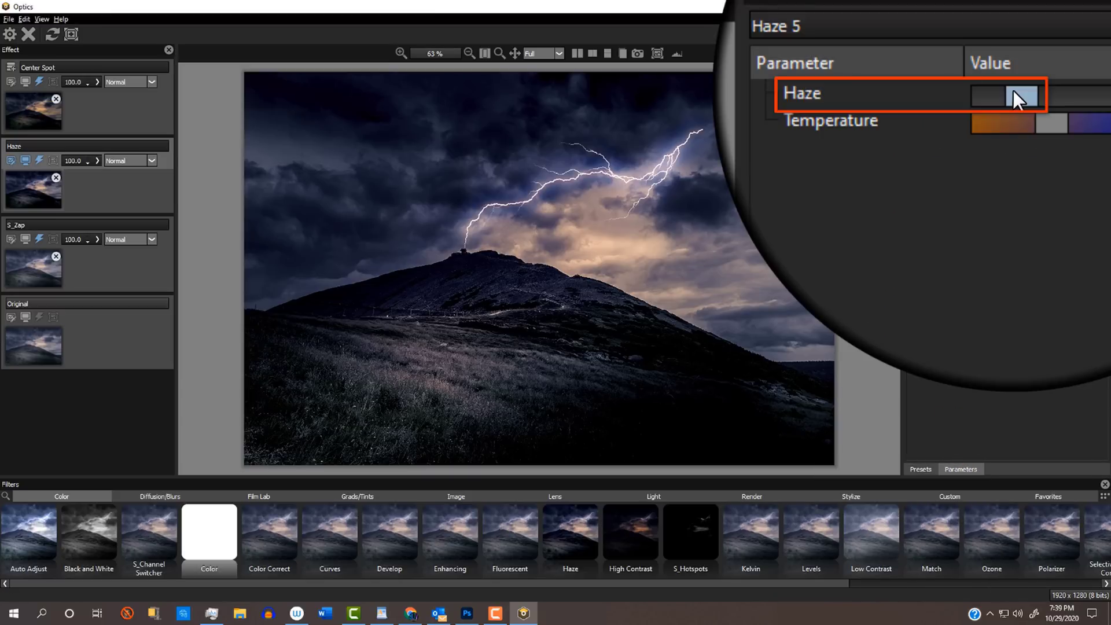
mouse_move(1013, 90)
left_mouse_down()
mouse_move(1065, 85)
mouse_move(984, 92)
mouse_move(1042, 99)
mouse_move(1001, 102)
left_mouse_up()
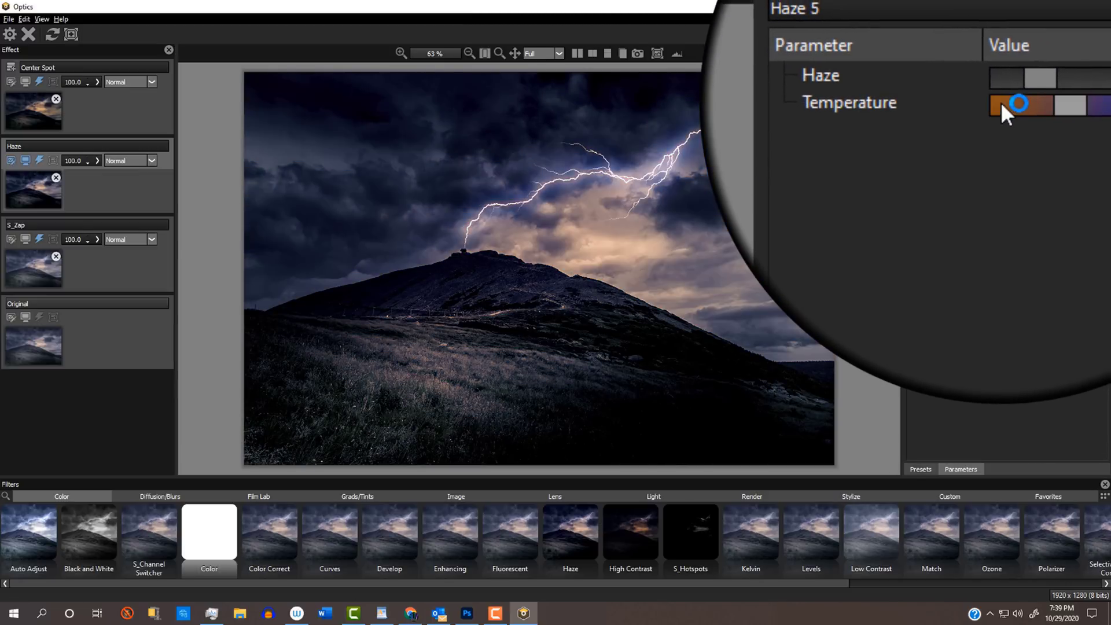
Browse the Center Spot presets, then reduce the spot's falloff radius.
left_click(32, 110)
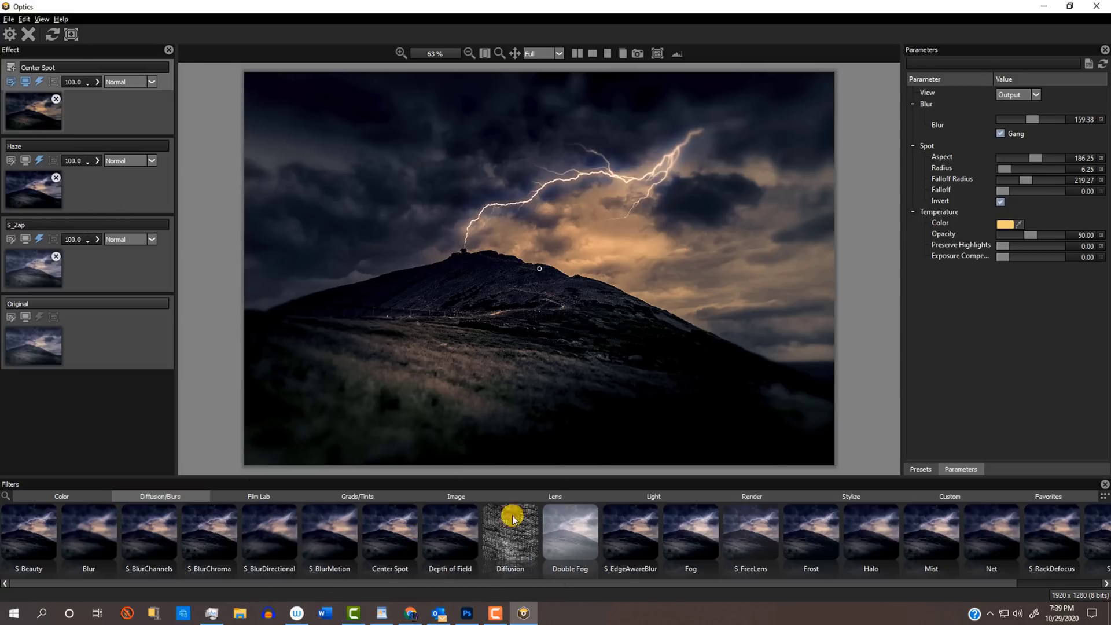
left_click(919, 469)
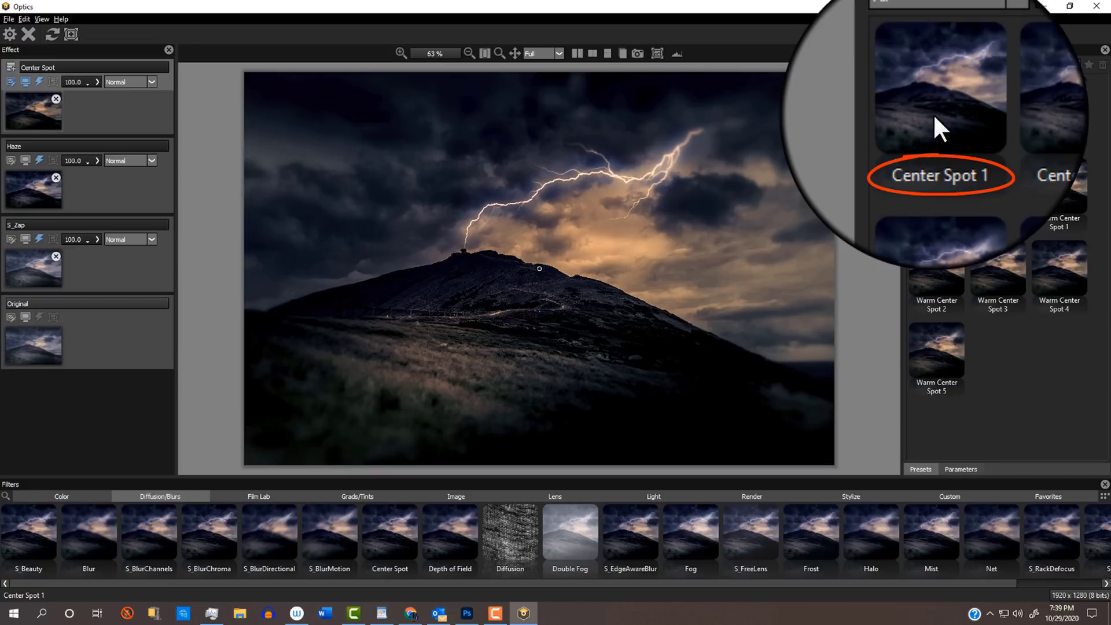
left_click(960, 468)
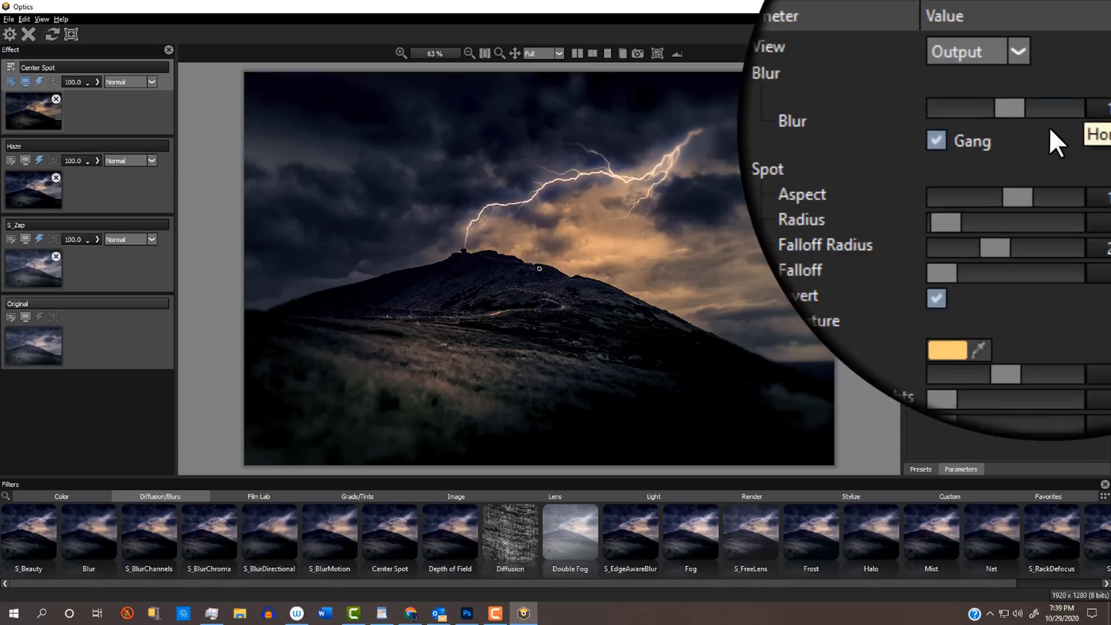
left_click(1006, 174)
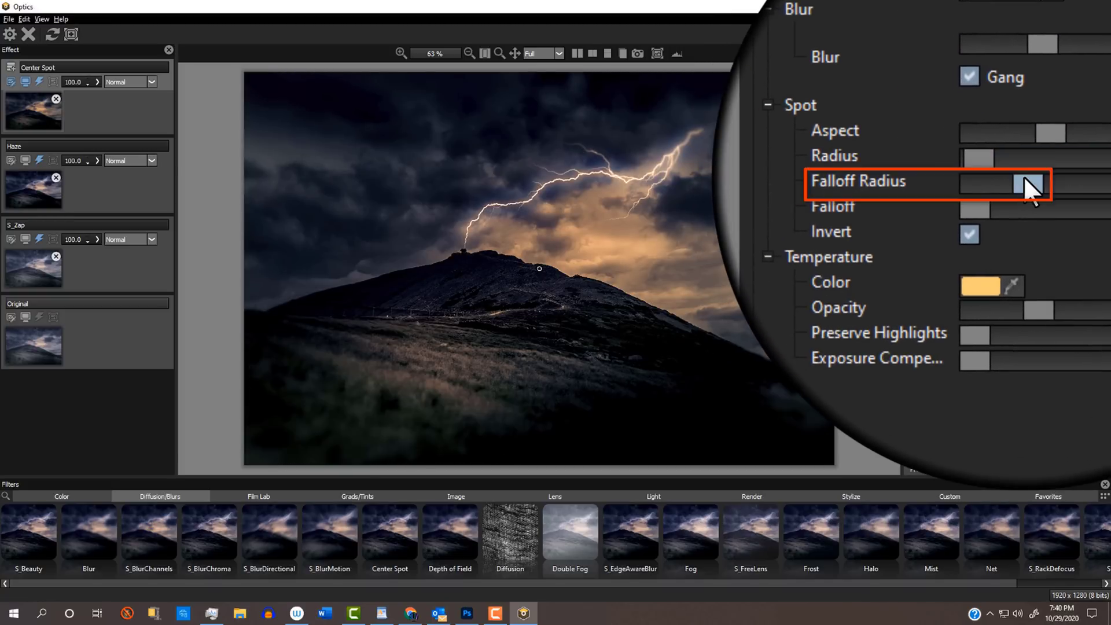
left_click_drag(1023, 176, 1057, 175)
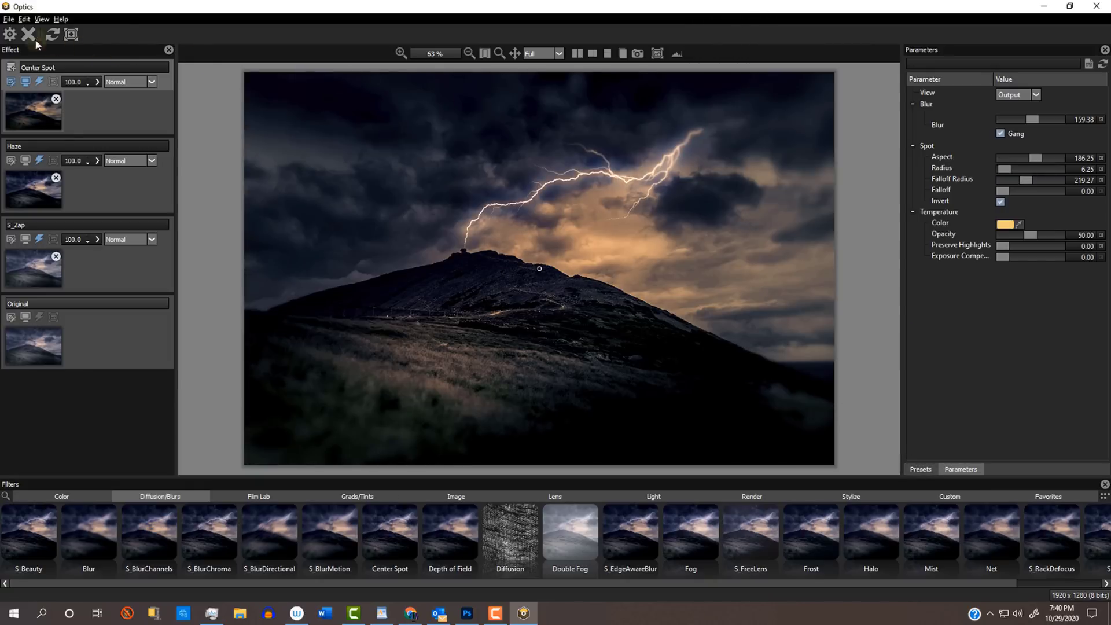
Close Optics, switch to the Muzzle image, and undo disabling its smart filters to restore the flash.
left_click(12, 28)
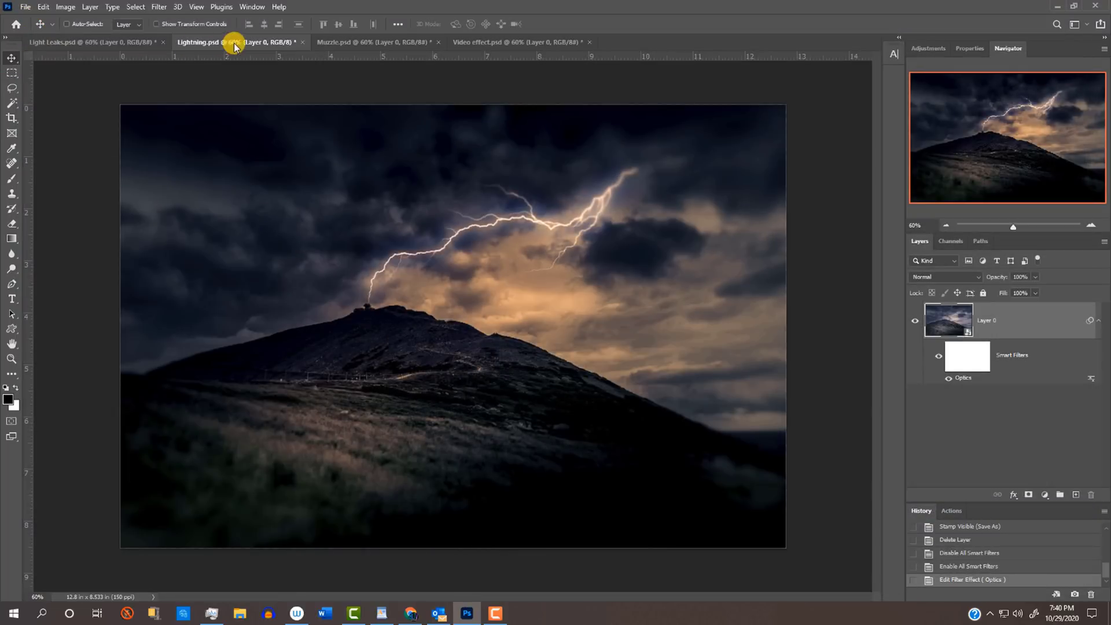
left_click(352, 43)
left_click(939, 356)
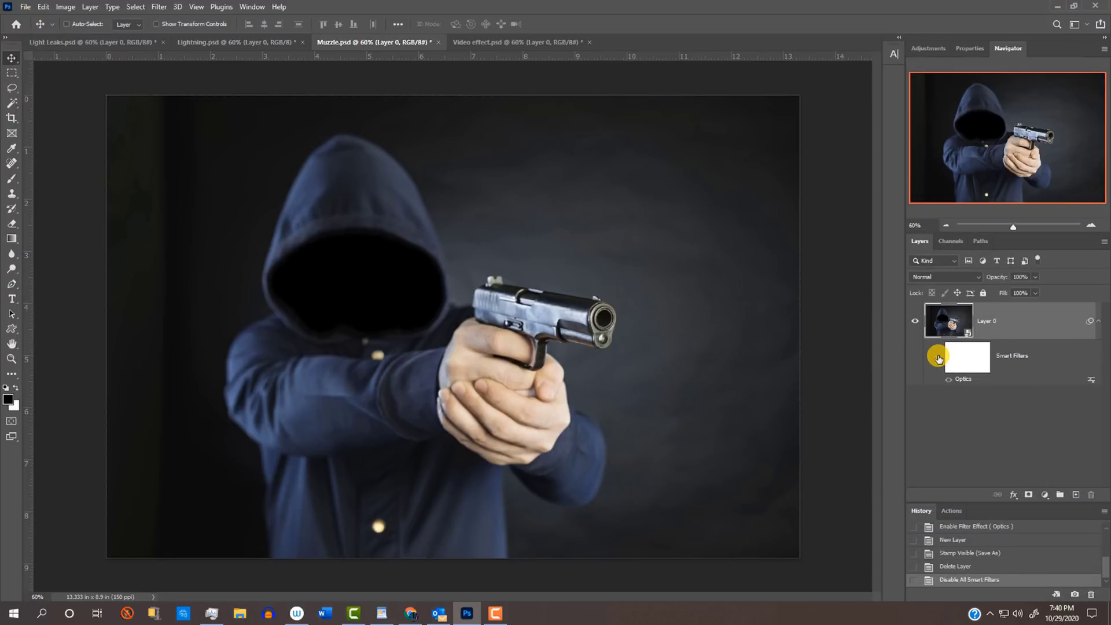
key("ctrl+z")
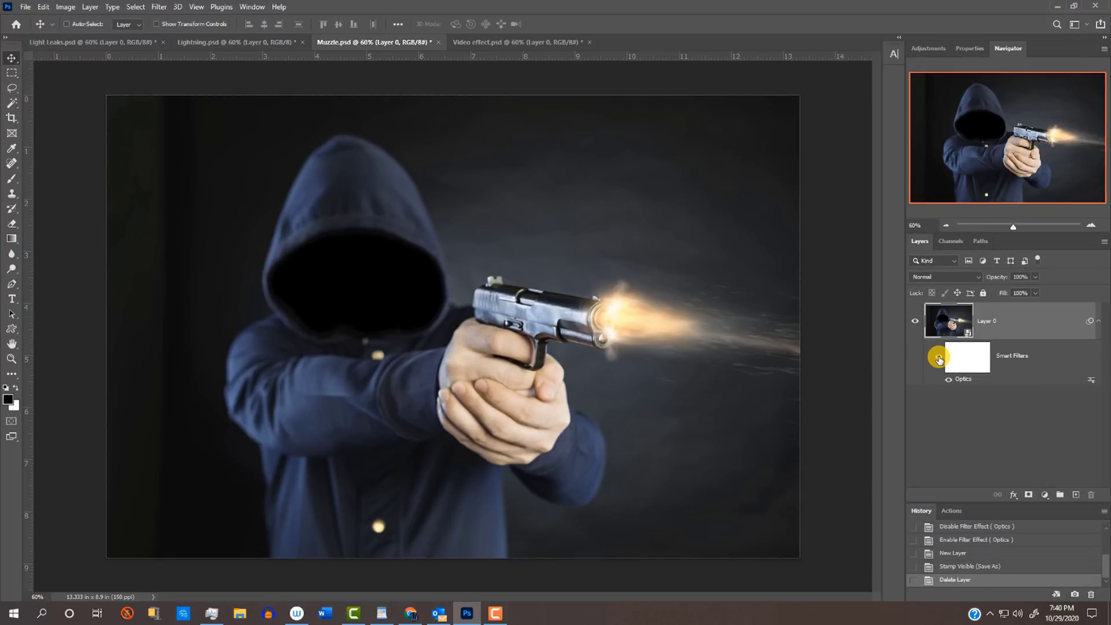
Reopen the muzzle flash in Optics, try the Beretta preset, and lower the flash Elevation.
double_click(963, 379)
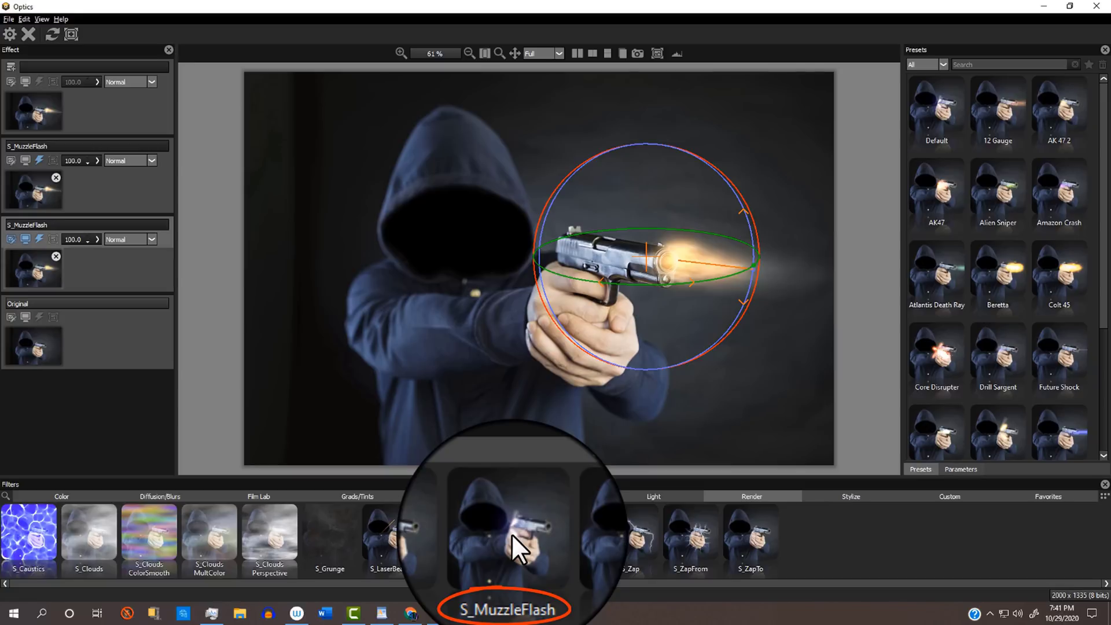
left_click(993, 287)
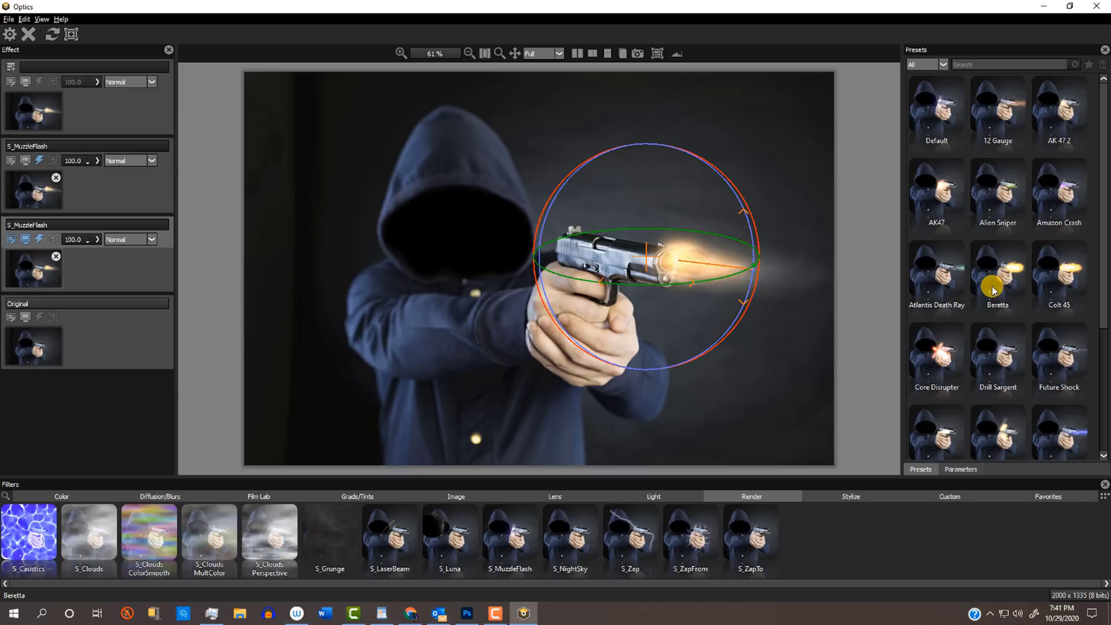
left_click(958, 468)
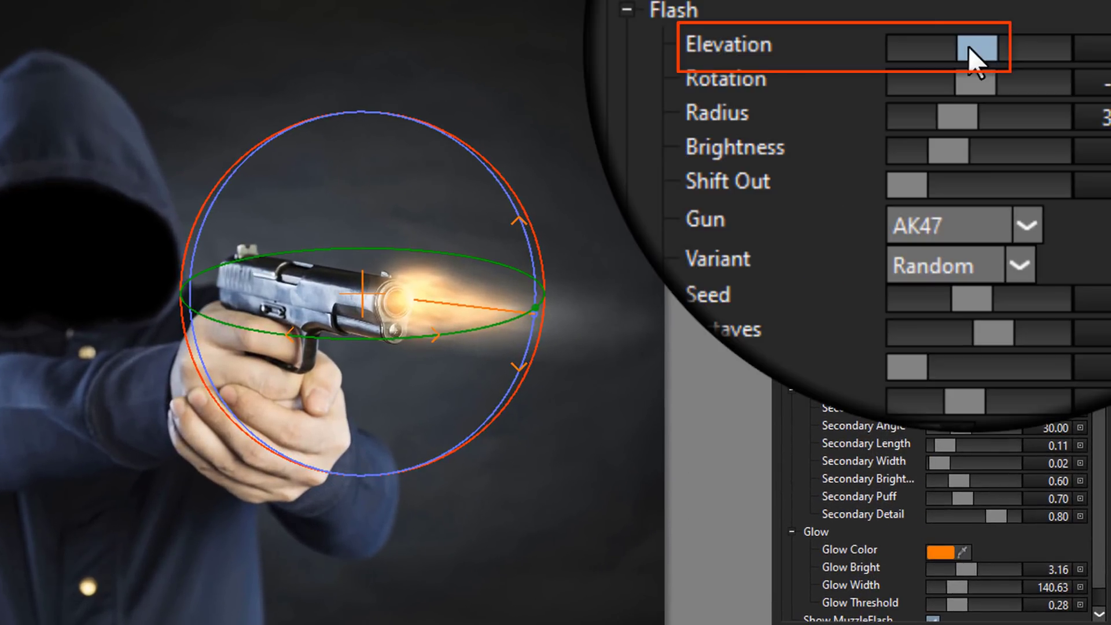
left_click_drag(967, 47, 943, 44)
Test moving, tilting and rotating the flash gizmo, cancelling each to keep Elevation -6.36 and Rotation -18.00.
left_click_drag(363, 294, 252, 408)
right_click(253, 408)
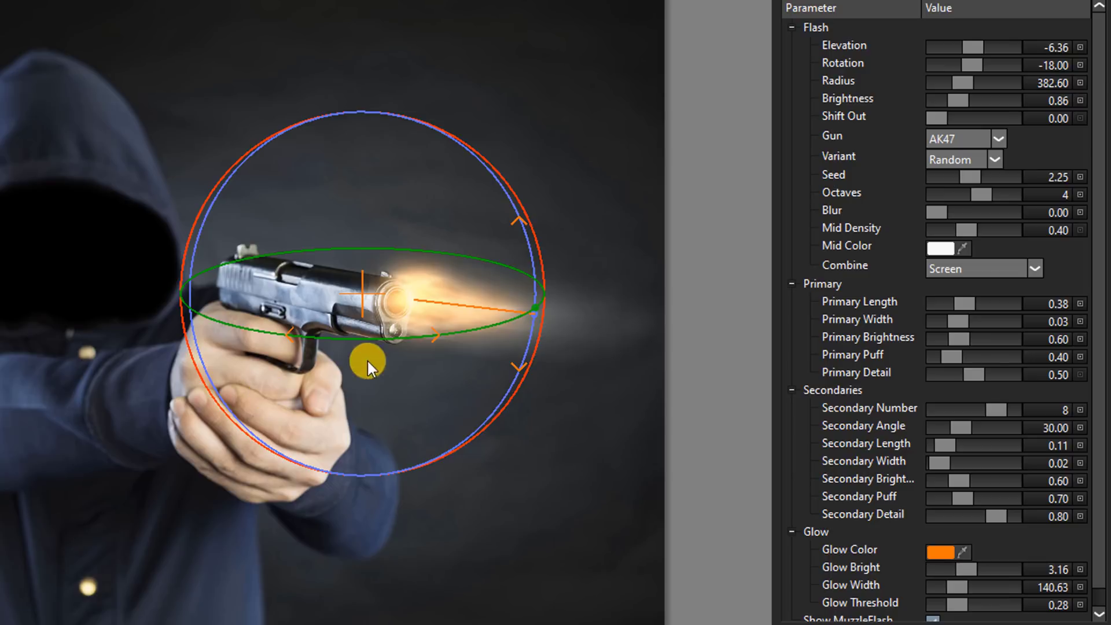
left_click(516, 218)
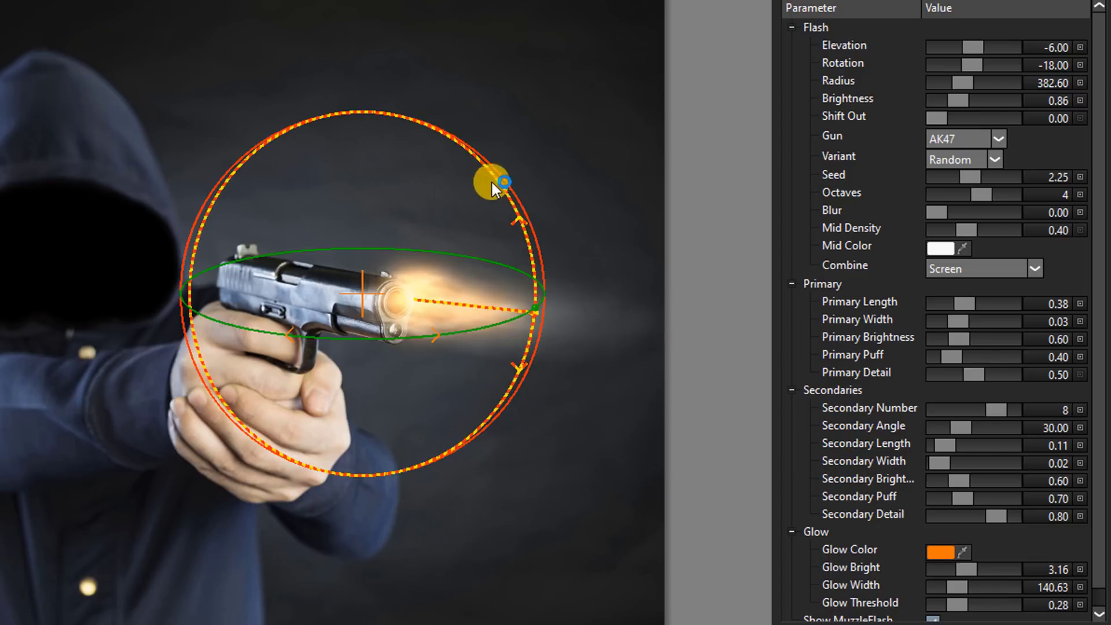
left_click_drag(490, 181, 489, 380)
right_click(488, 380)
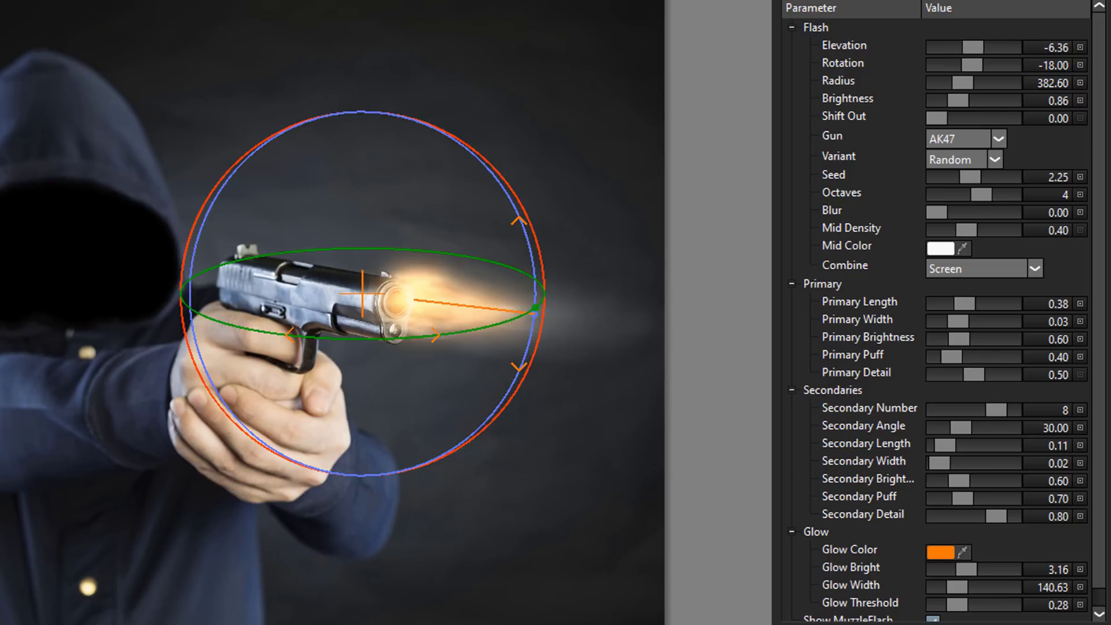
left_click(443, 333)
left_click_drag(443, 333, 185, 297)
right_click(185, 297)
Try the 12Gauge gun type, then set the gun type back to AK47.
left_click(954, 139)
left_click(952, 165)
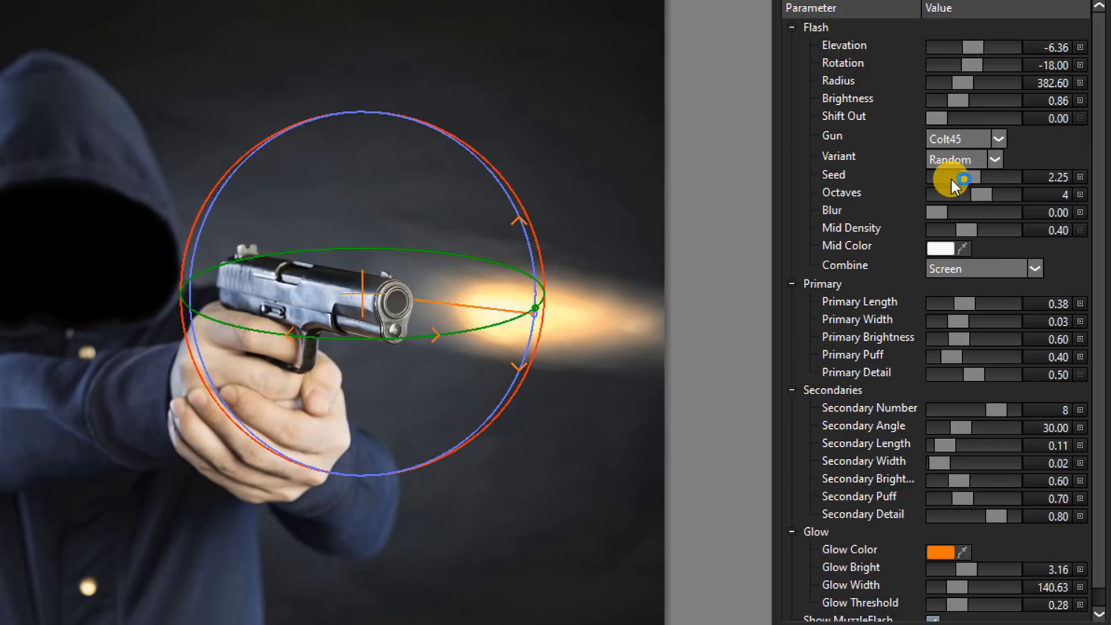
left_click(994, 141)
left_click(943, 212)
left_click(966, 146)
left_click(948, 156)
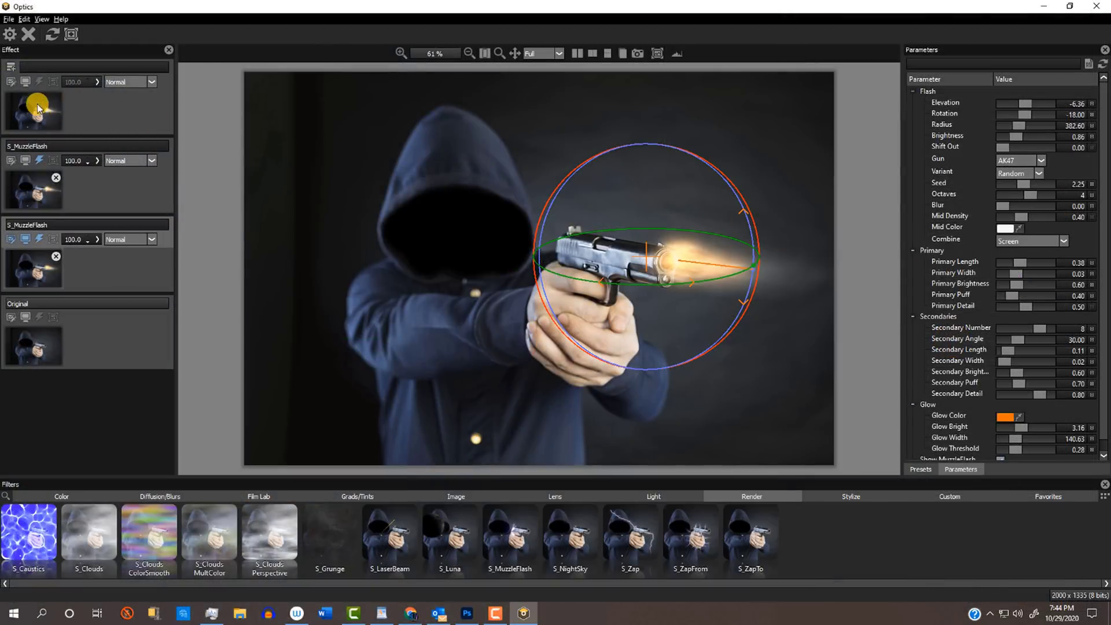
Add a trial muzzle flash on the gun, lower its Elevation and Brightness, then quit Optics unsaved.
left_click(39, 108)
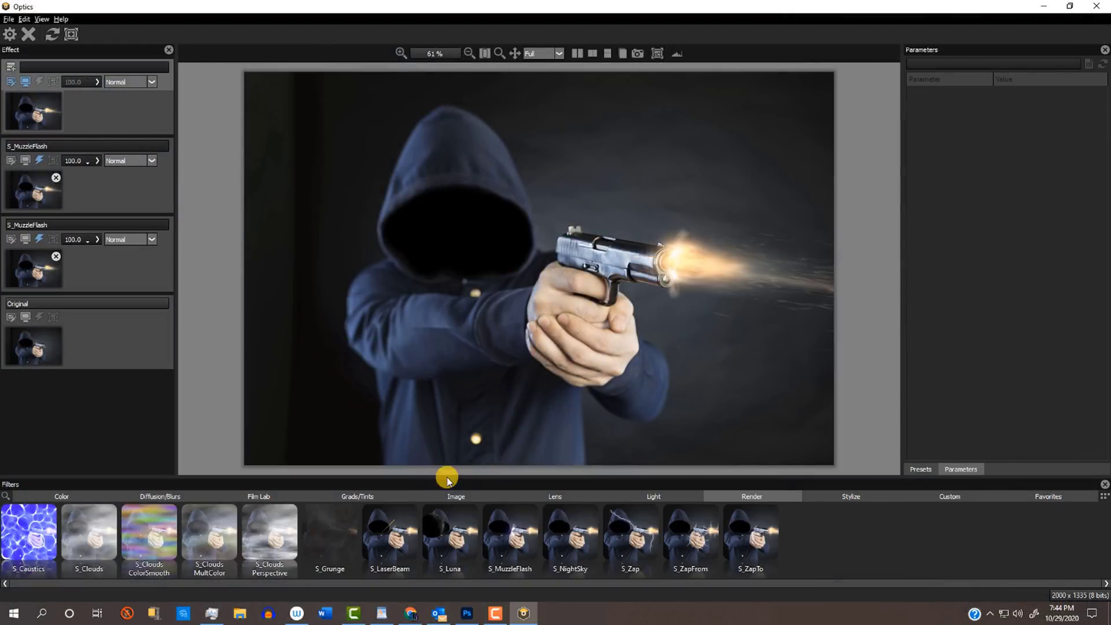
left_click(504, 522)
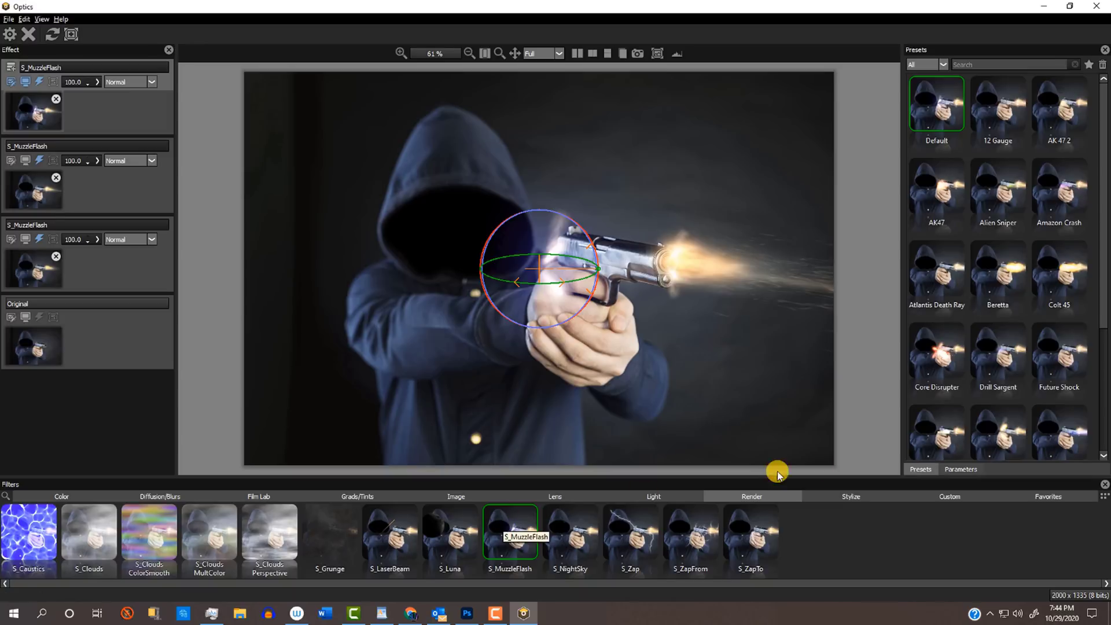
left_click(960, 469)
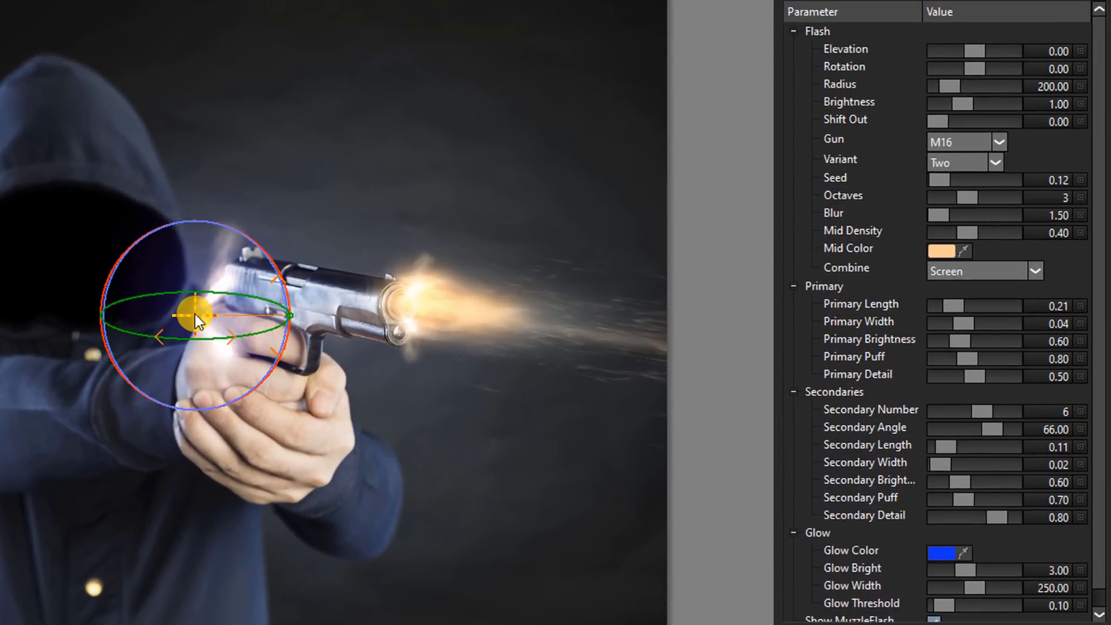
left_click_drag(367, 308, 402, 312)
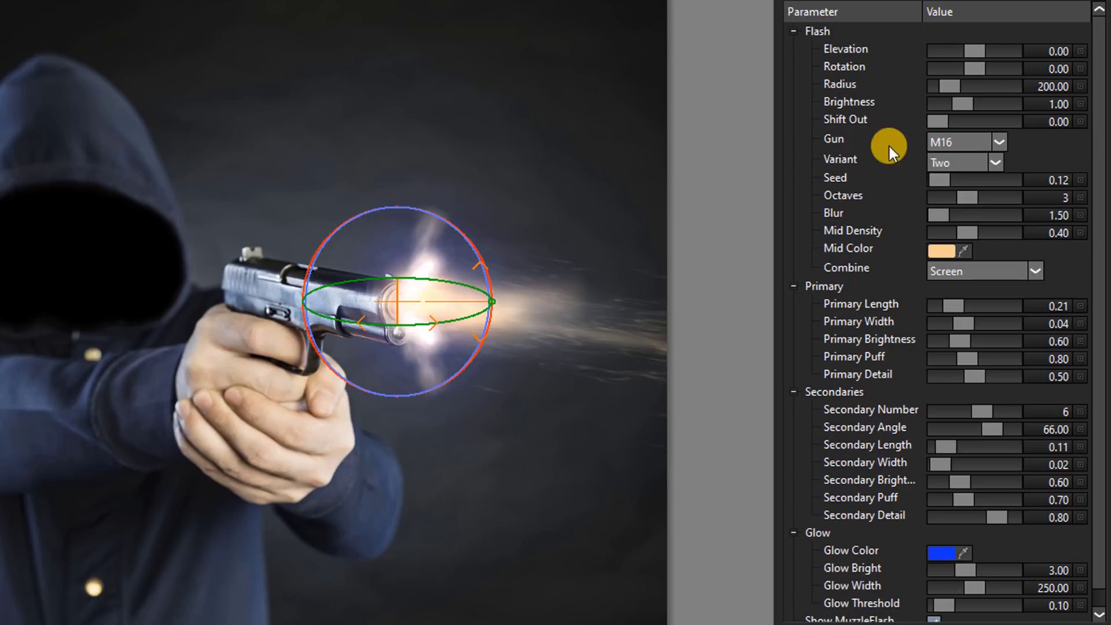
left_click_drag(977, 50, 947, 52)
left_click(977, 105)
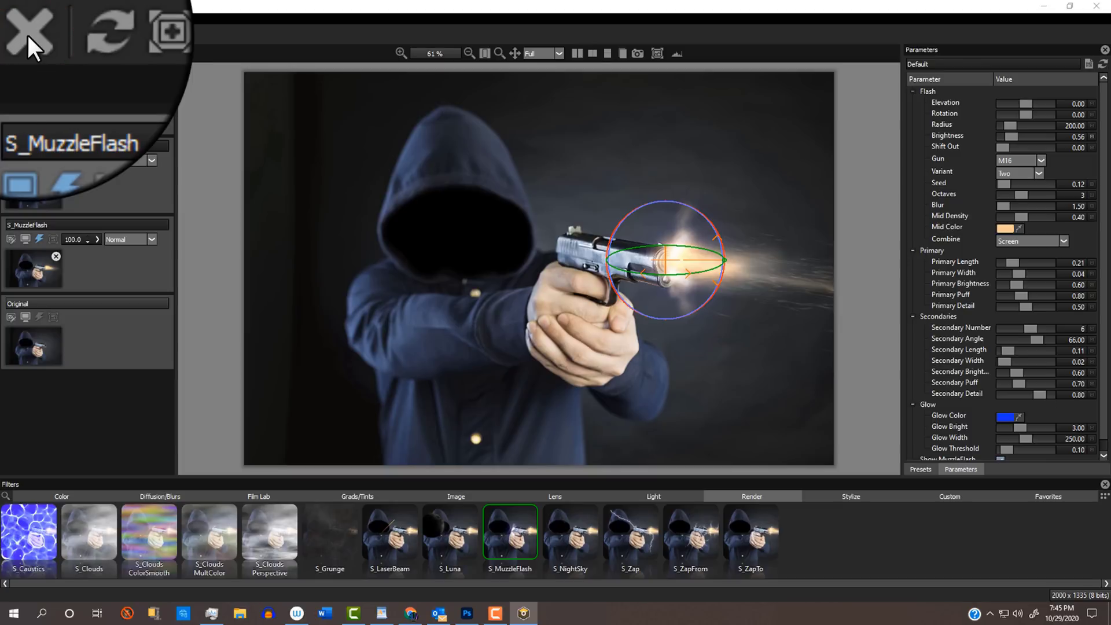
left_click(10, 20)
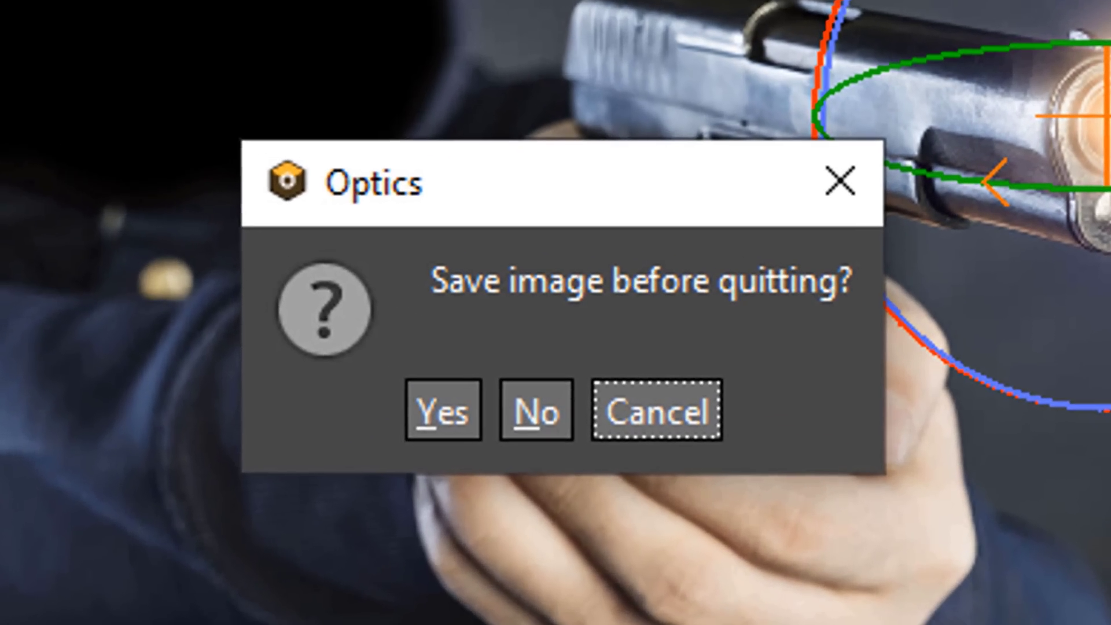
left_click(526, 380)
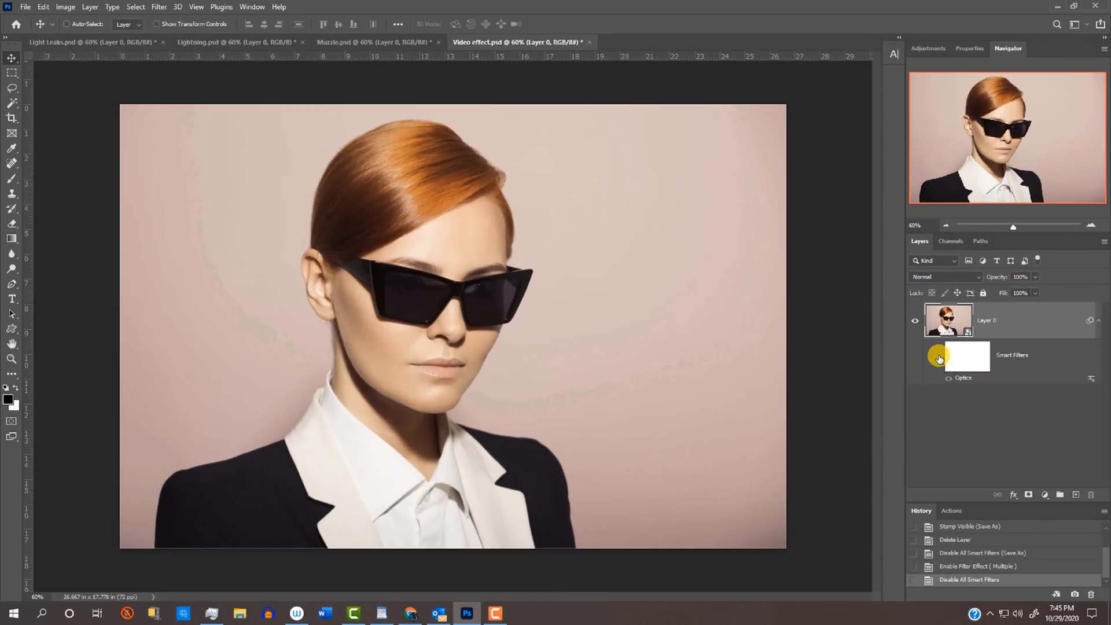
Turn the Video effect portrait's Optics smart filter back on.
left_click(938, 358)
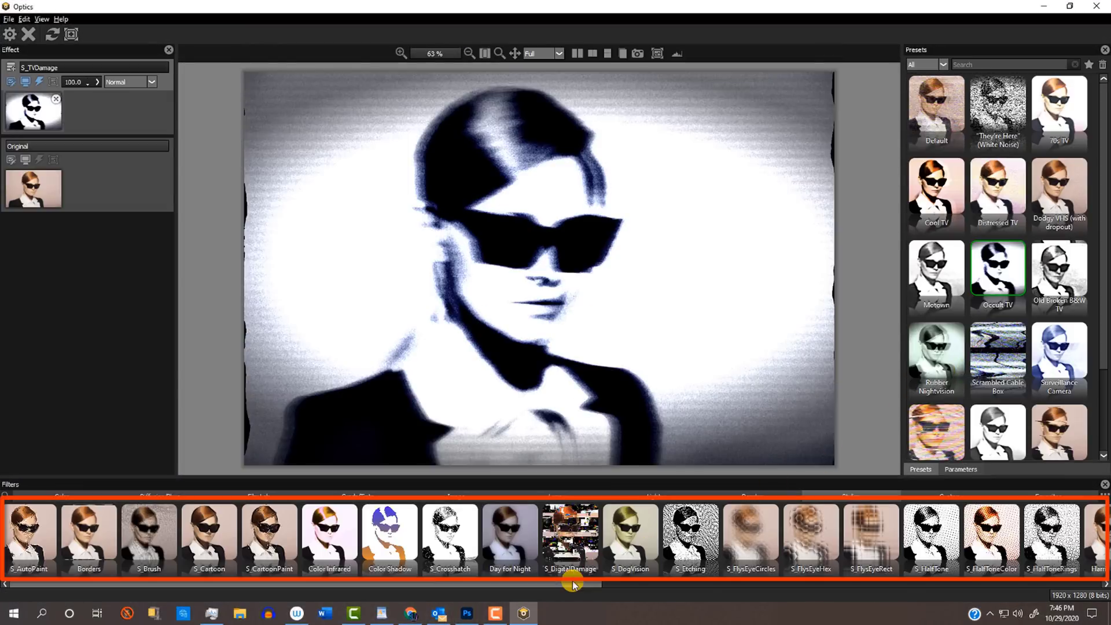
Show the Occult TV settings, expand Ghosting and Horiz. Hold Details, and test Vary Position and Border Width.
left_click_drag(576, 584, 1079, 586)
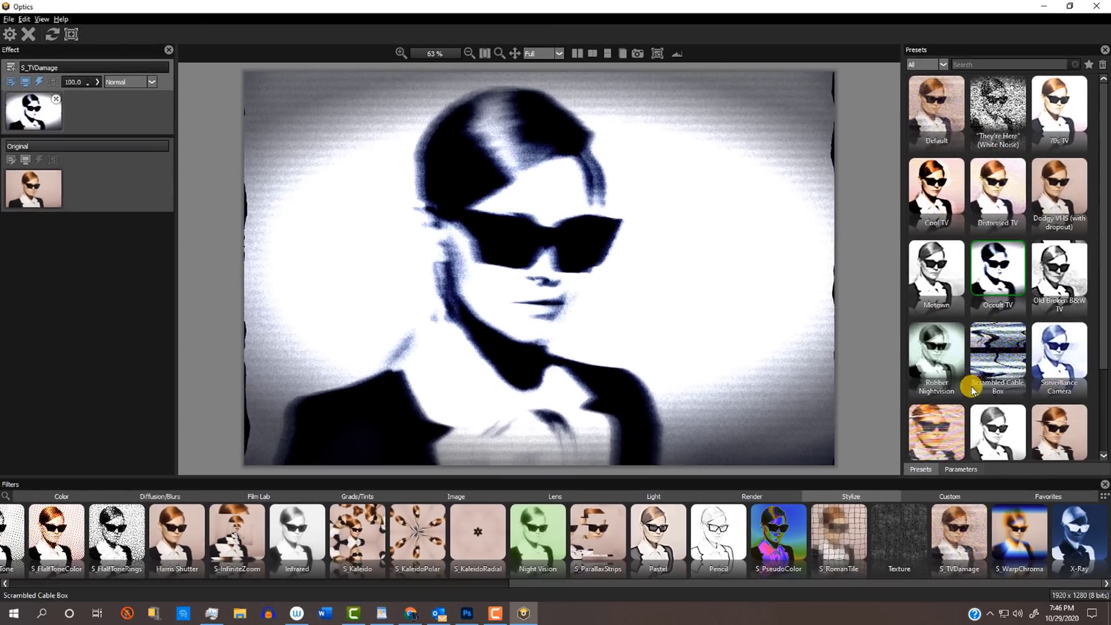
left_click(961, 470)
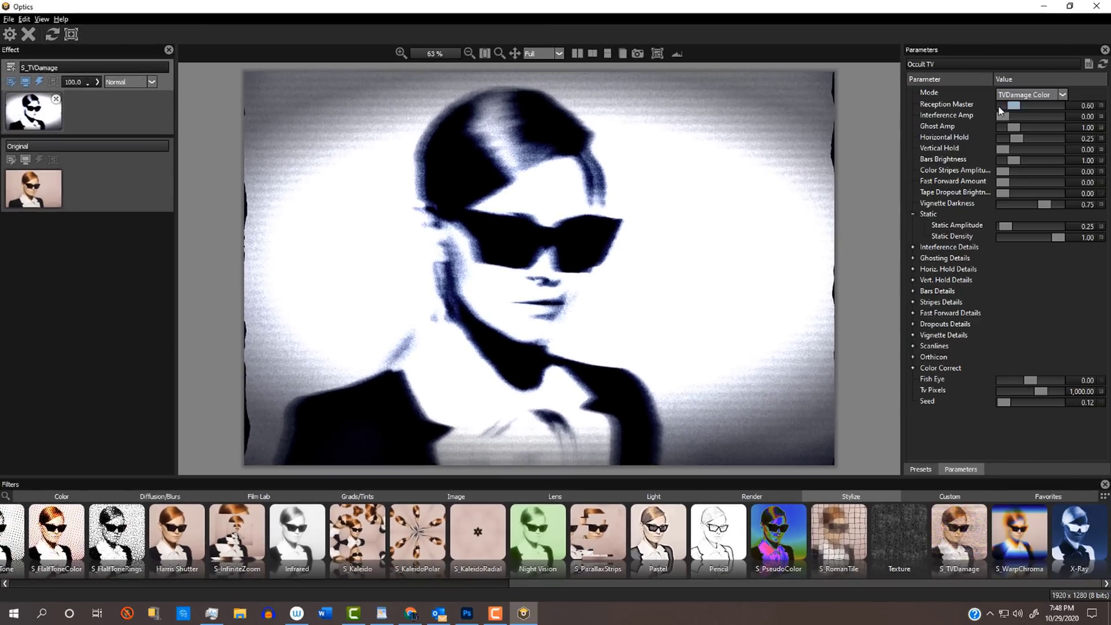
left_click(1012, 258)
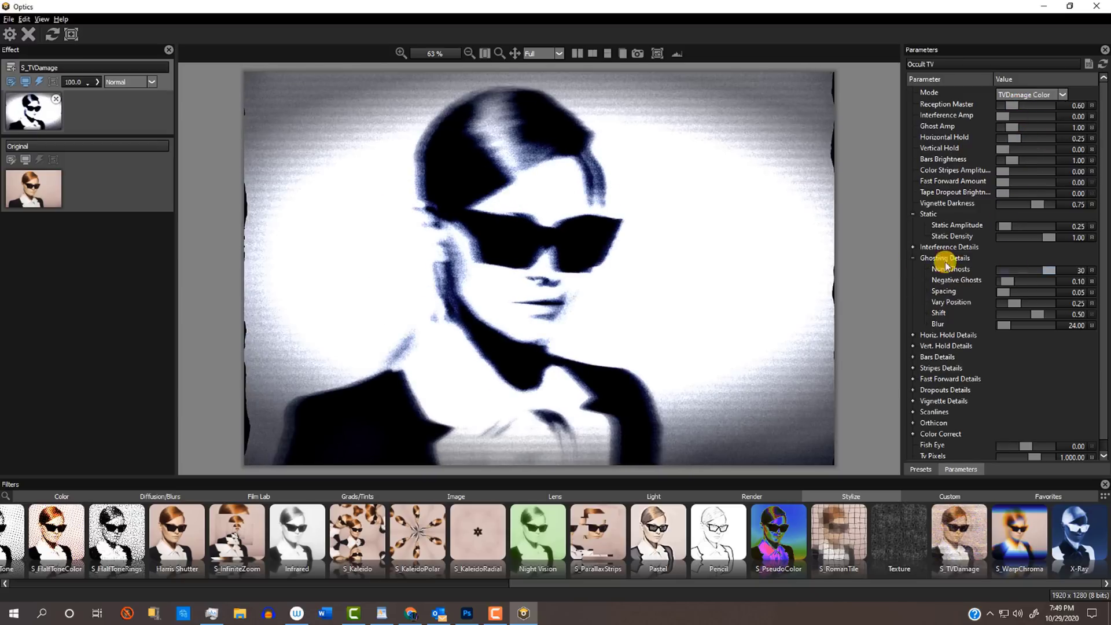
mouse_move(1013, 302)
left_mouse_down()
mouse_move(1037, 303)
mouse_move(1012, 304)
left_mouse_up()
left_click(1007, 335)
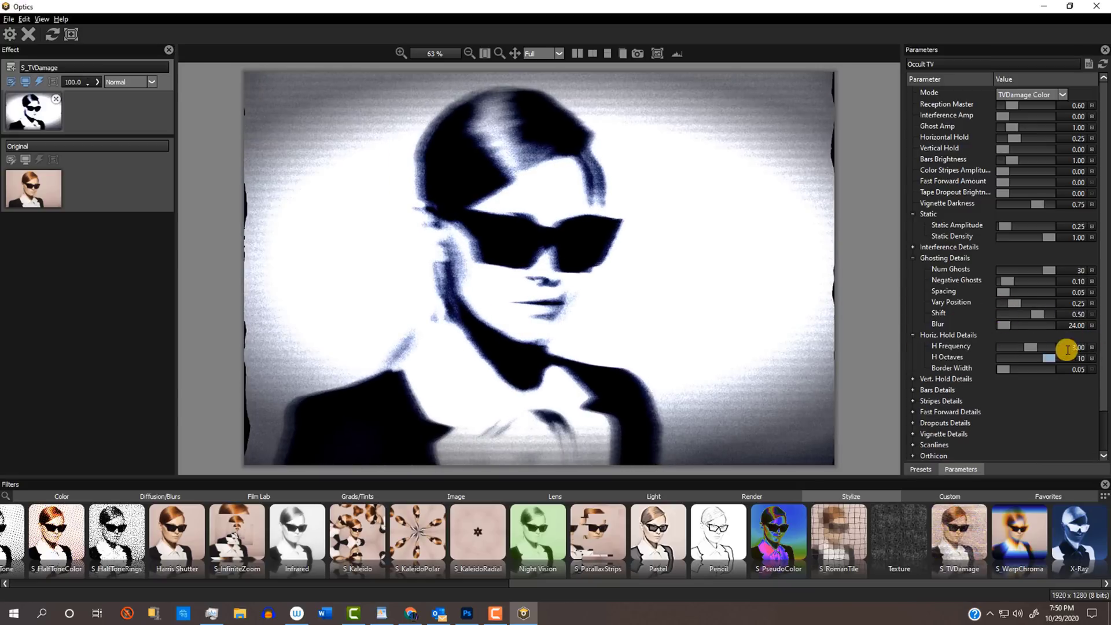
left_click(1047, 369)
scroll(1076, 399, "down", 2)
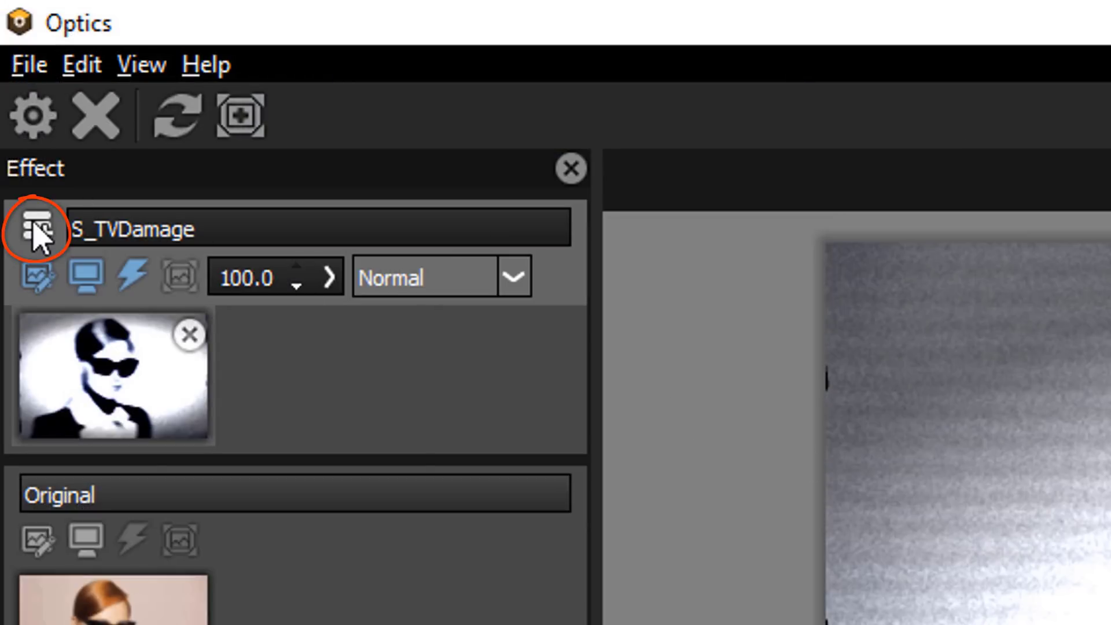
Add an S_ParallaxStrips layer above S_TVDamage and raise its Size from 0.35 to 1.00.
left_click(39, 231)
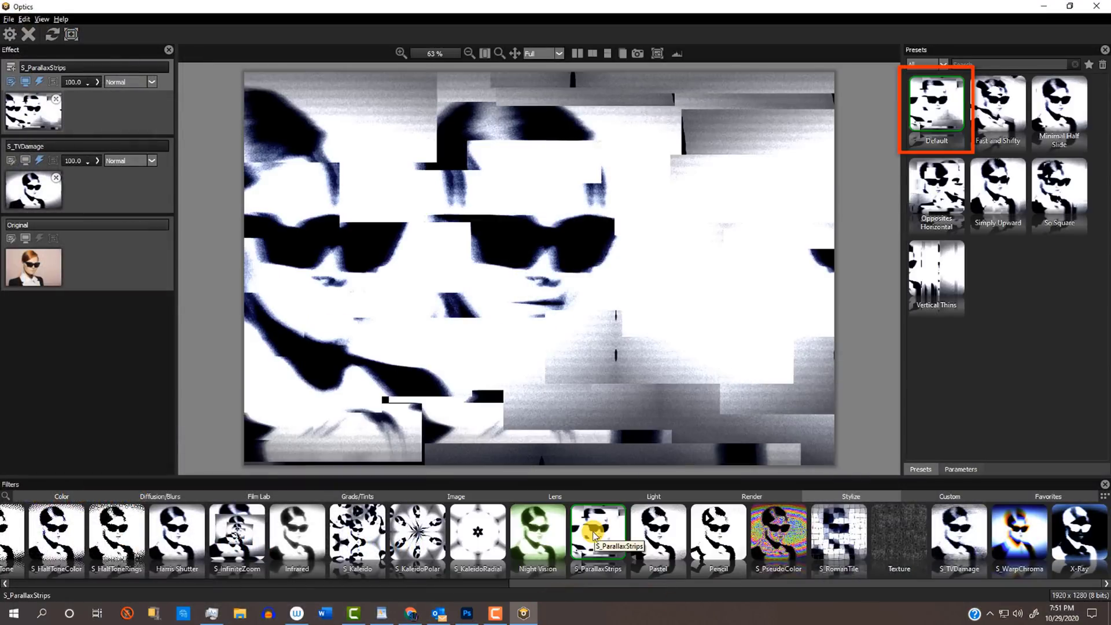
left_click(955, 468)
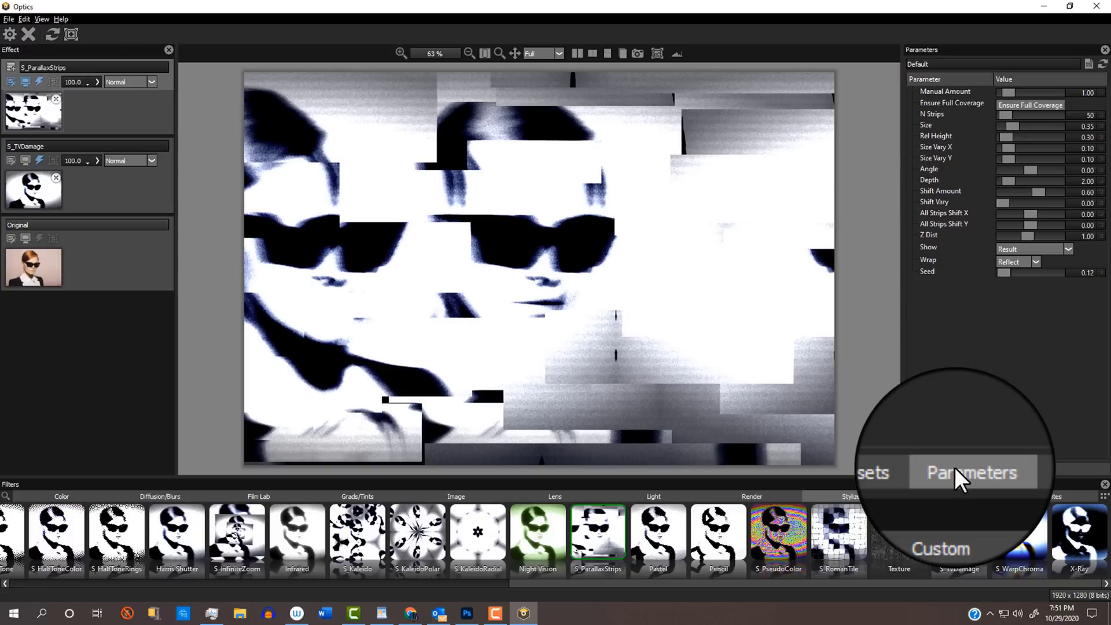
left_click_drag(1006, 114, 1030, 126)
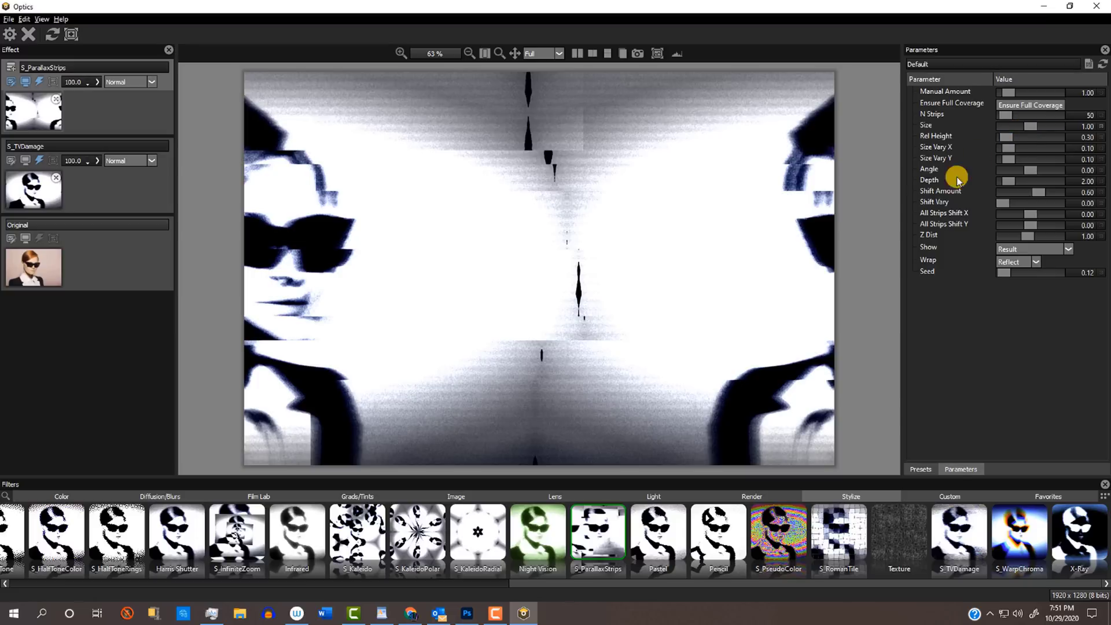